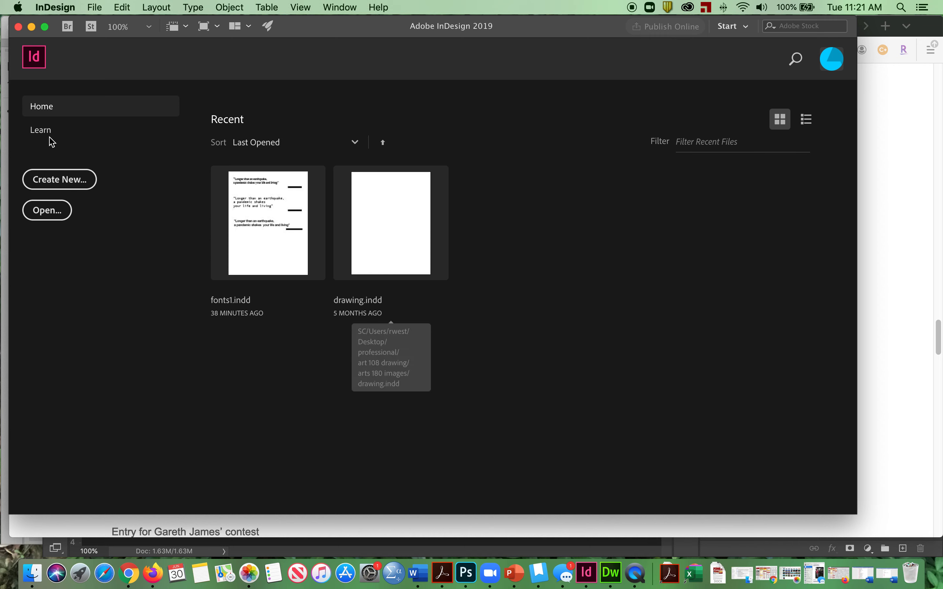
Create a new single-page document with the units in inches, 8.5 × 11 in, portrait.
click(74, 180)
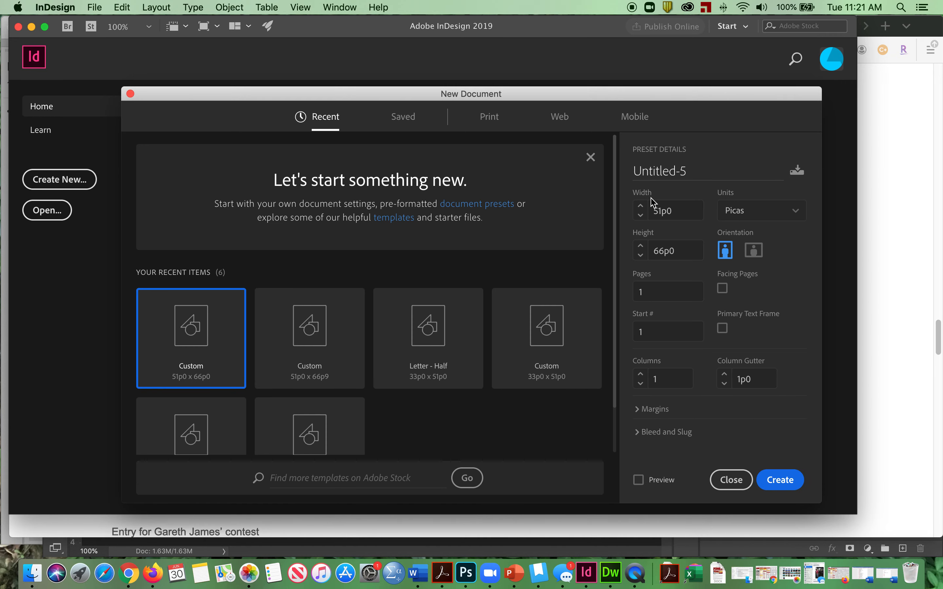
click(738, 213)
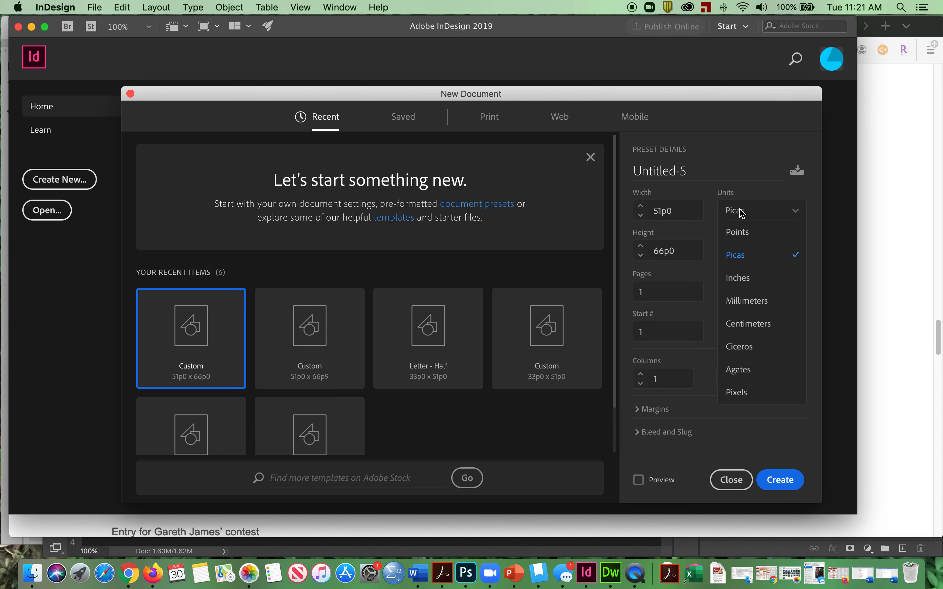
click(742, 212)
click(748, 212)
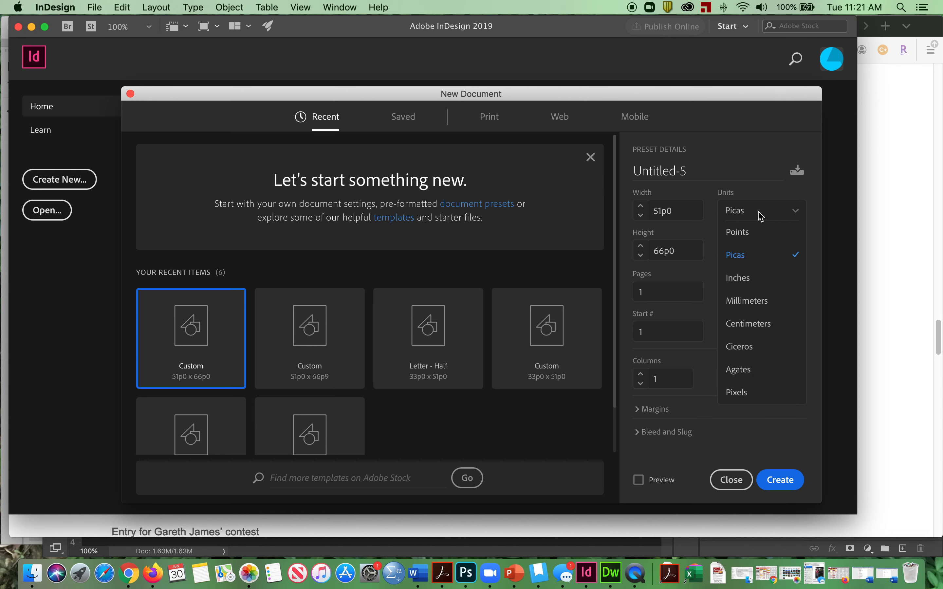
click(752, 280)
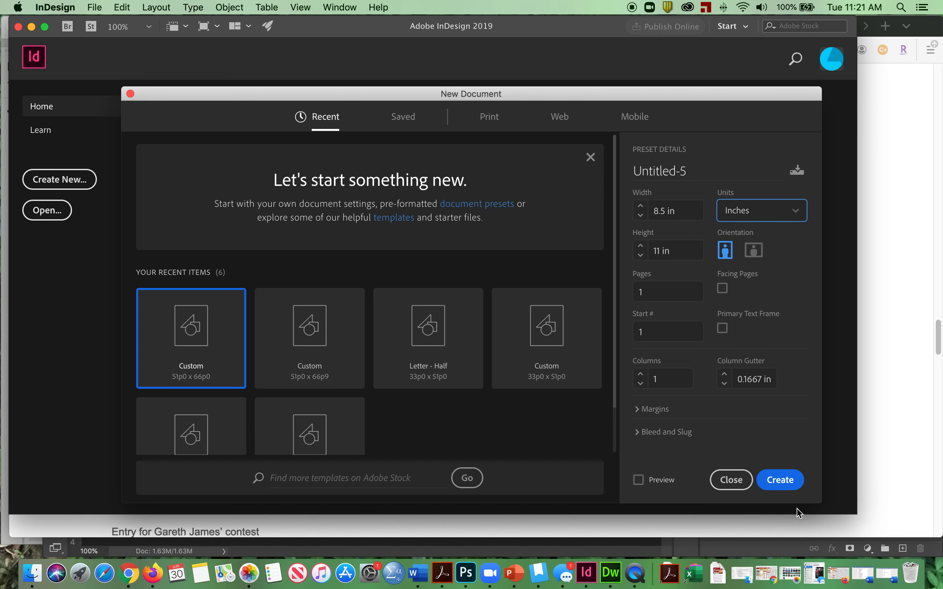
click(780, 482)
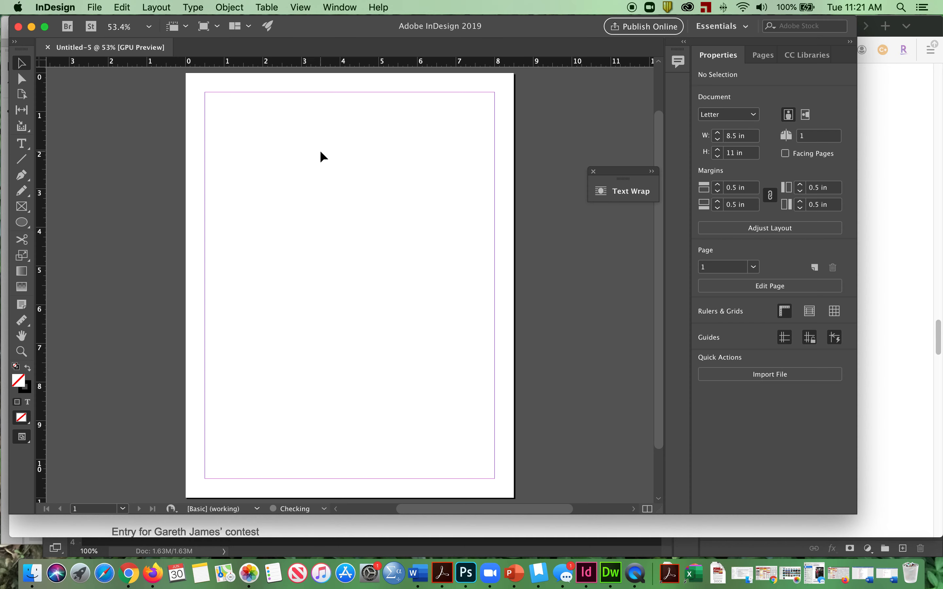
Draw a text frame about 6.7 × 4.1 in across the middle of the page and paste the copied haiku.
click(22, 143)
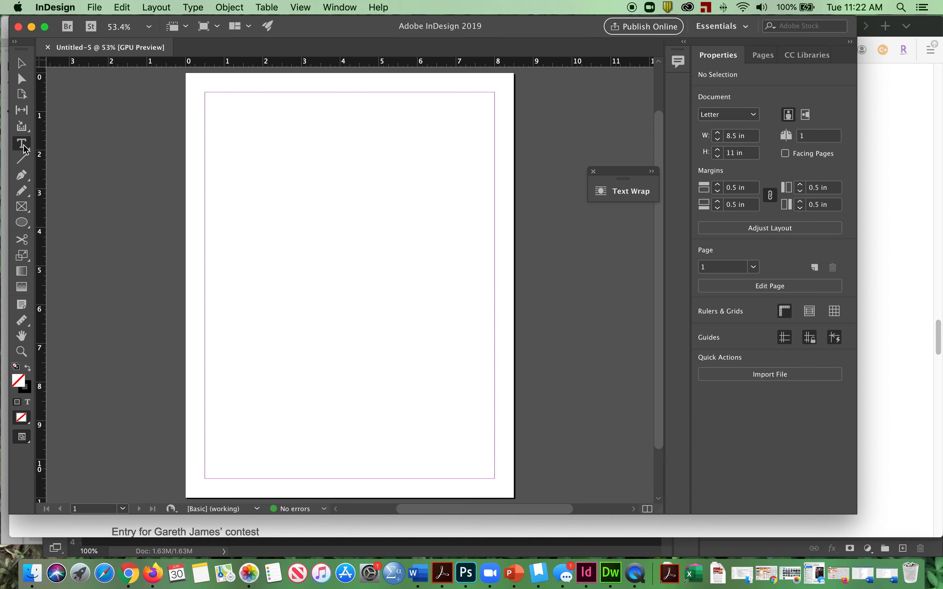
drag(214, 217, 473, 377)
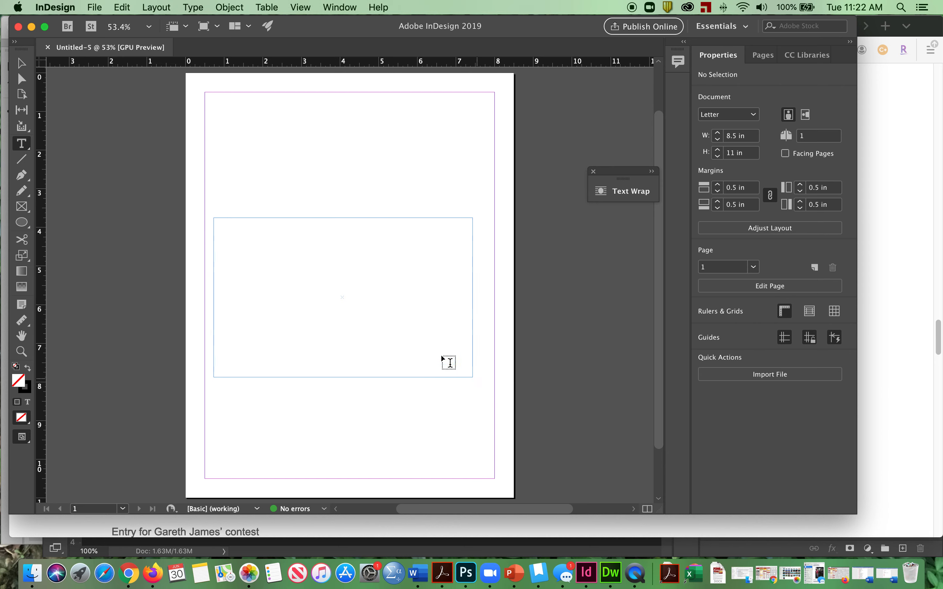
key(super+v)
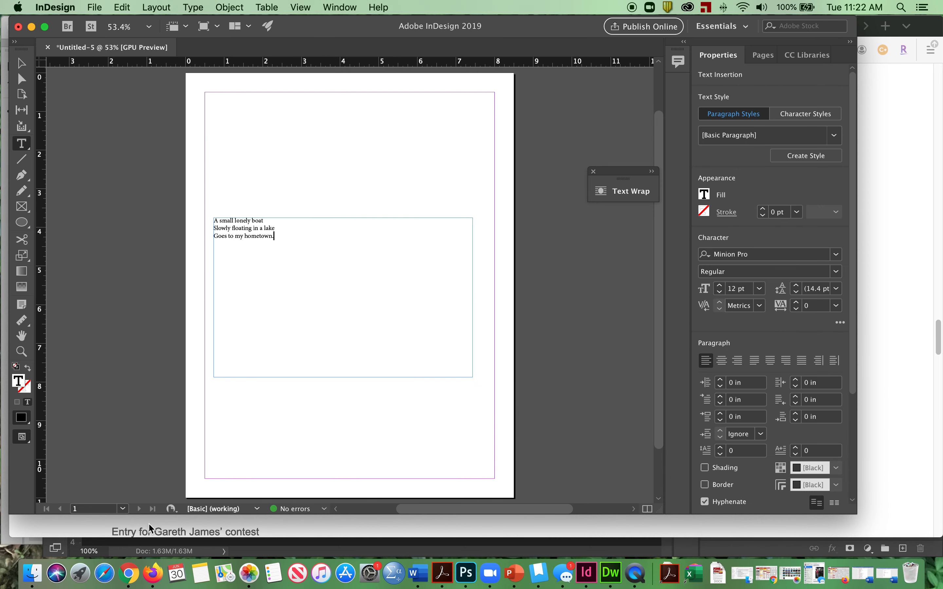
Look up the poet's name on the haiku page in Firefox and add it as a new line below the poem in InDesign.
click(153, 573)
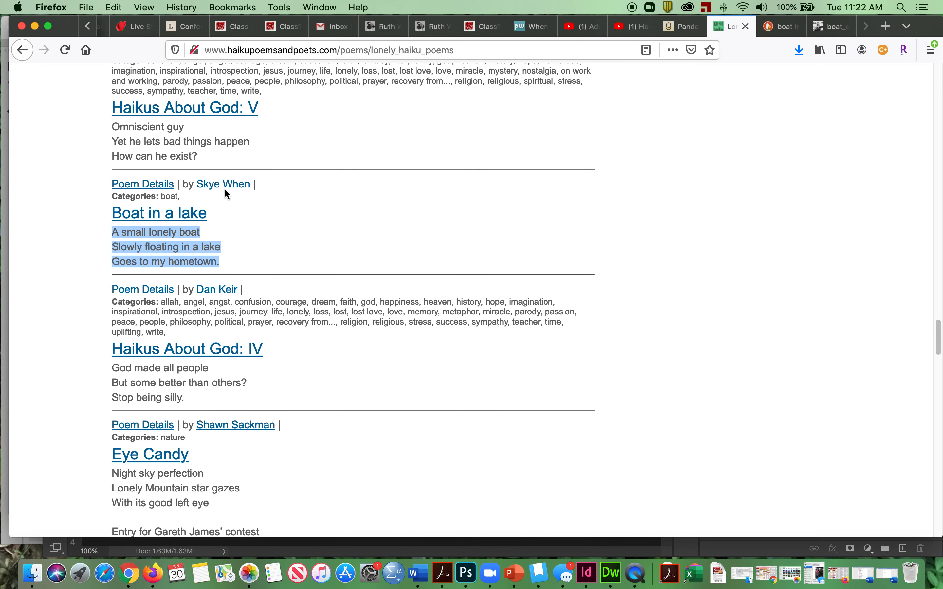
click(314, 192)
drag(197, 182, 210, 202)
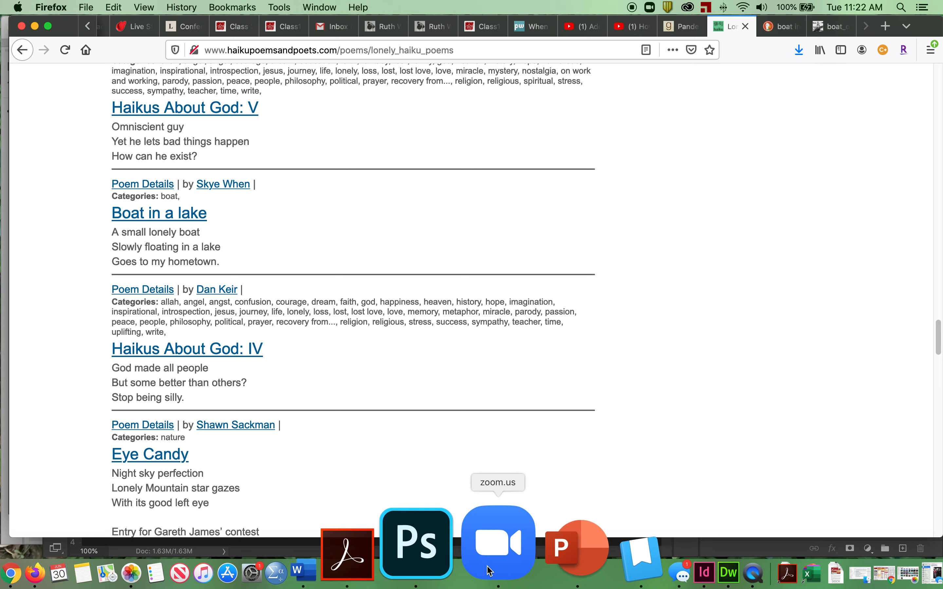
click(588, 561)
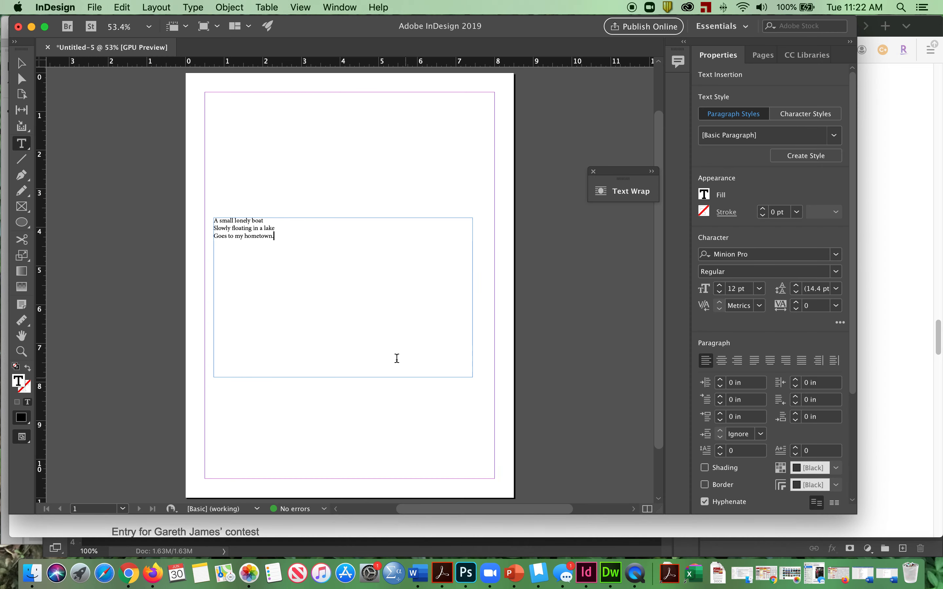
key(Return)
click(153, 553)
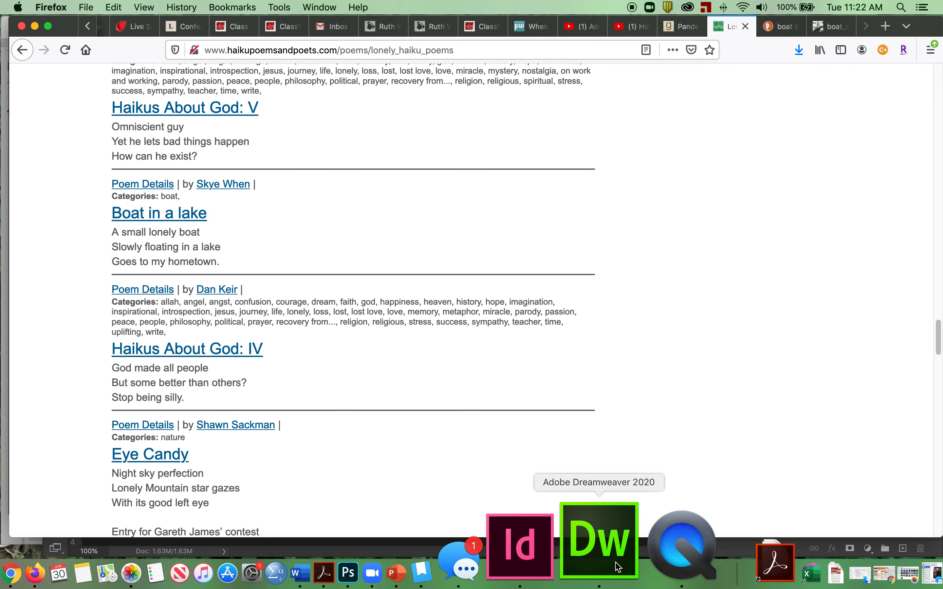
click(607, 546)
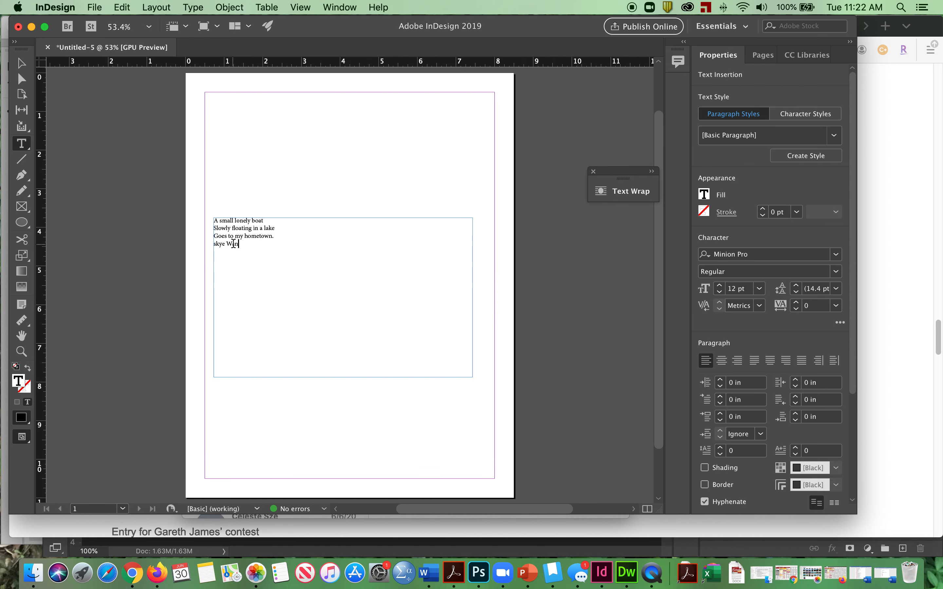
Correct the spelling of the poet's surname and capitalise the first name in the line below the haiku.
click(232, 244)
text(h)
drag(217, 244, 213, 244)
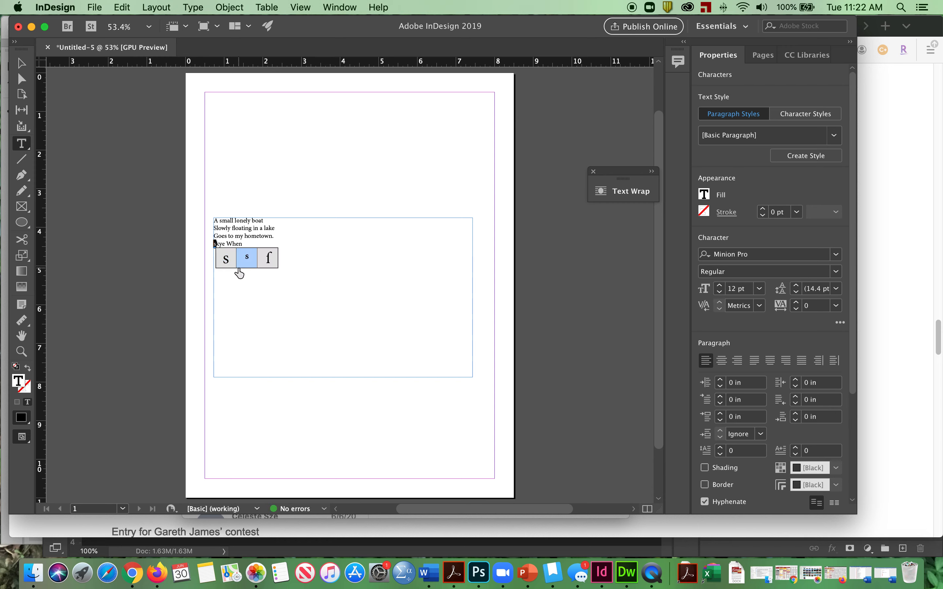
text(S)
click(297, 274)
scroll(251, 276, down, 1)
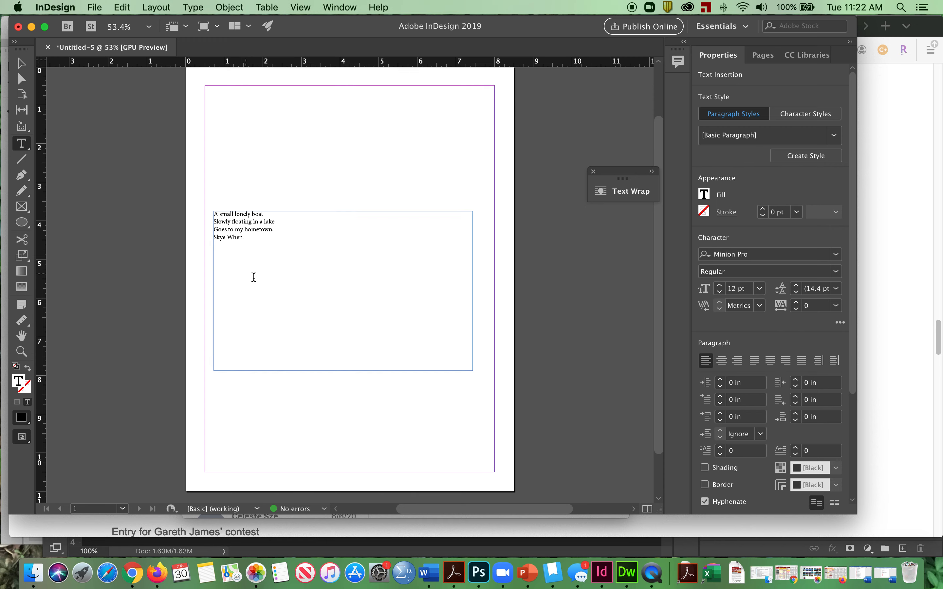
Preview several fonts on the whole haiku text and set it to Optima.
key(super+a)
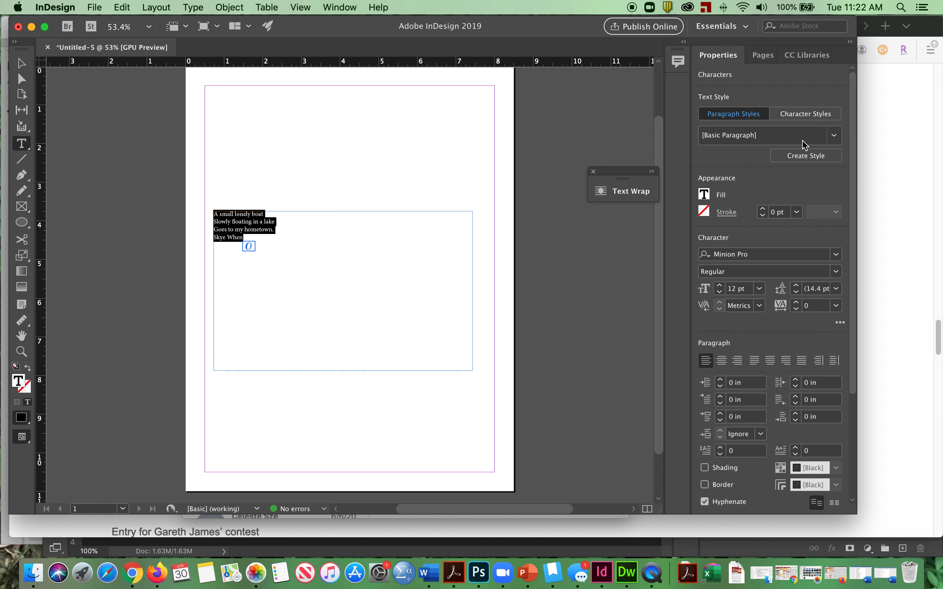
click(835, 255)
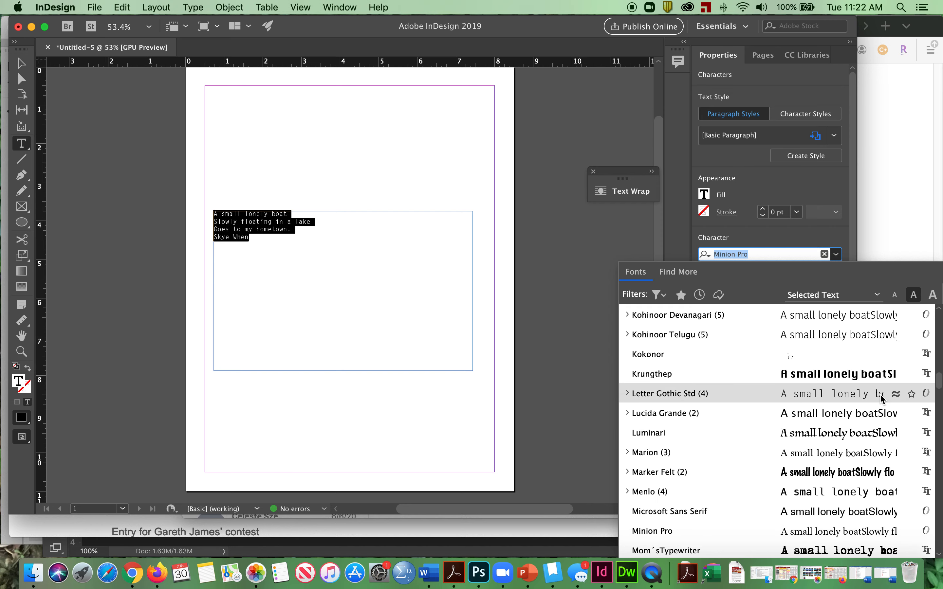
key(Down)
key(Down)
key(Down)
key(Down)
key(Down)
key(Down)
key(Down)
key(Down)
key(Down)
key(Down)
key(Down)
key(Down)
key(Down)
key(Down)
key(Down)
key(Down)
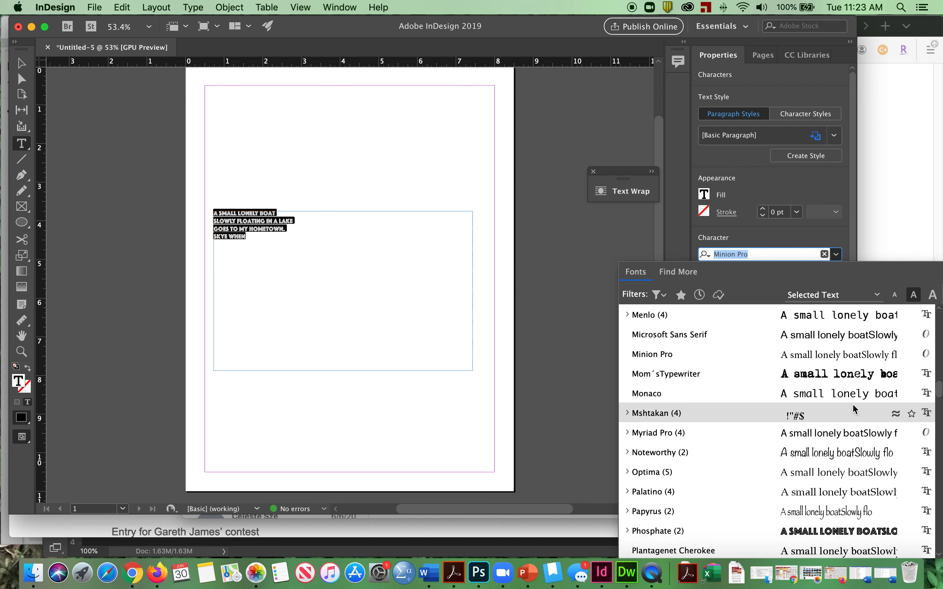
click(832, 474)
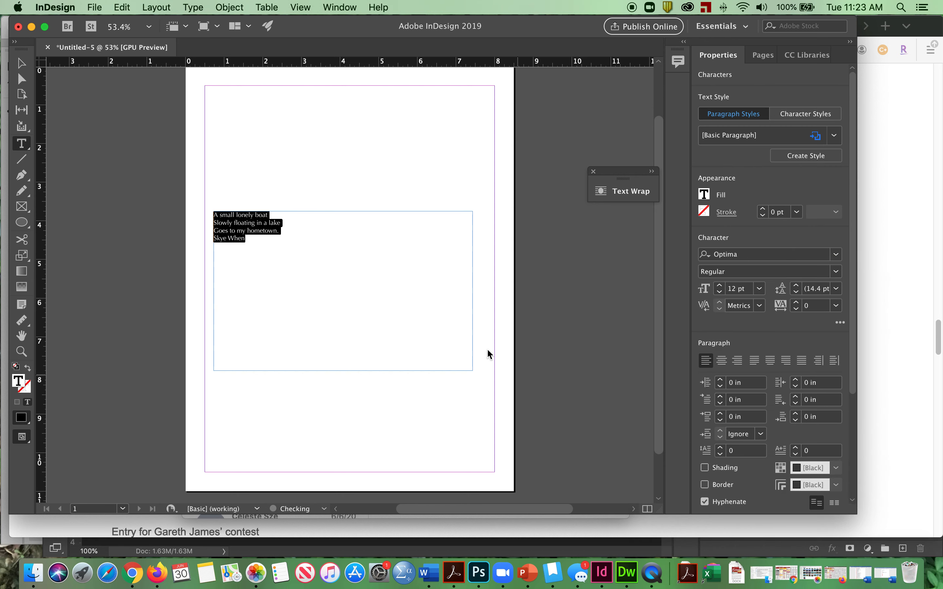
Try a 48 pt size on the haiku text and settle on 24 pt.
click(760, 288)
click(749, 470)
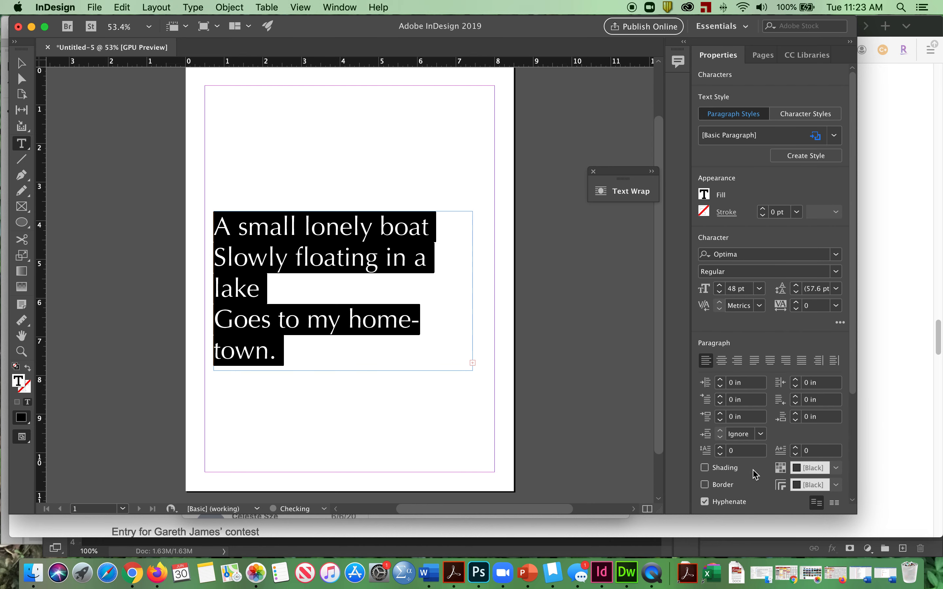
click(758, 289)
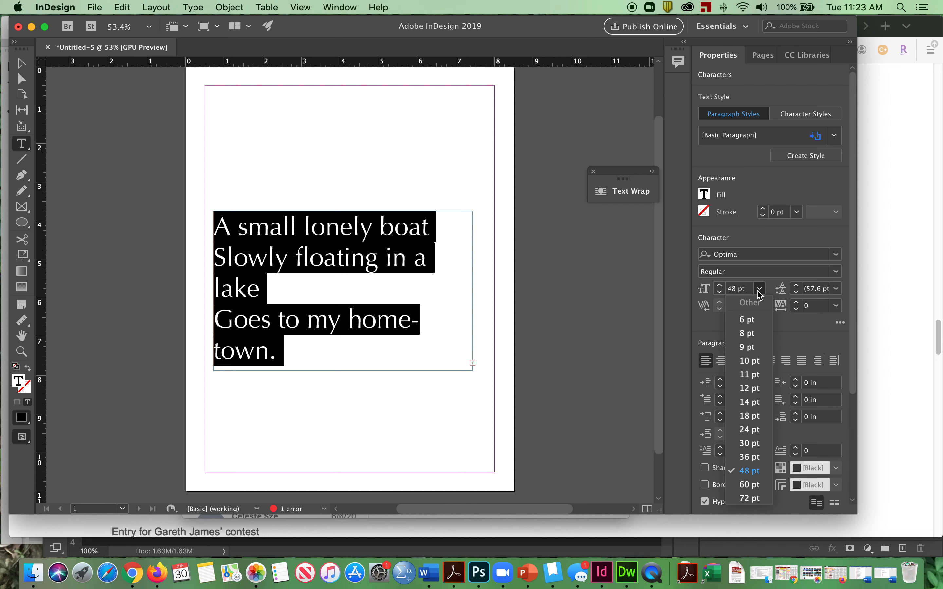
click(749, 429)
click(451, 294)
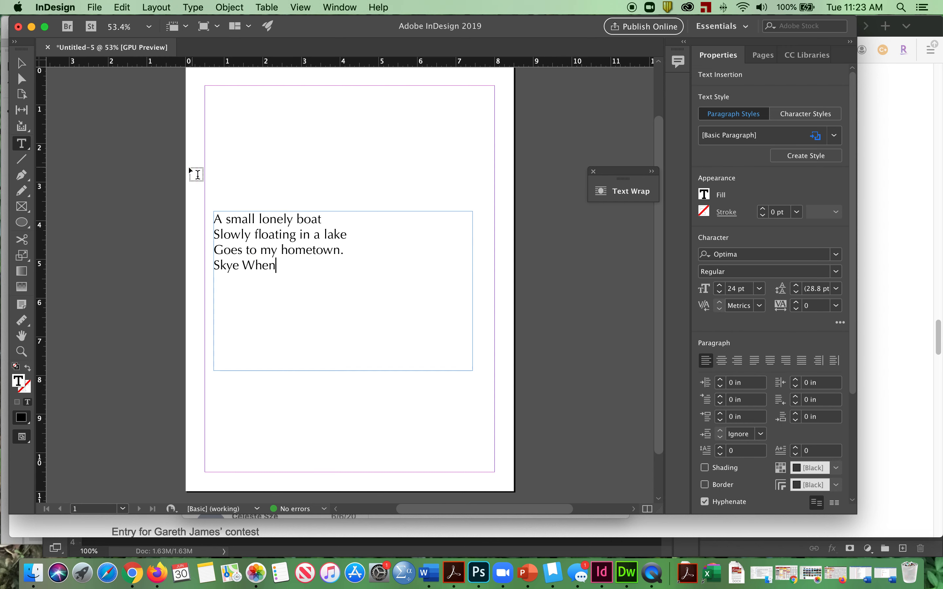
Move the text frame down to about Y 5.42 in and draw a rectangular picture frame about 7.5 × 4.24 in above it.
click(21, 63)
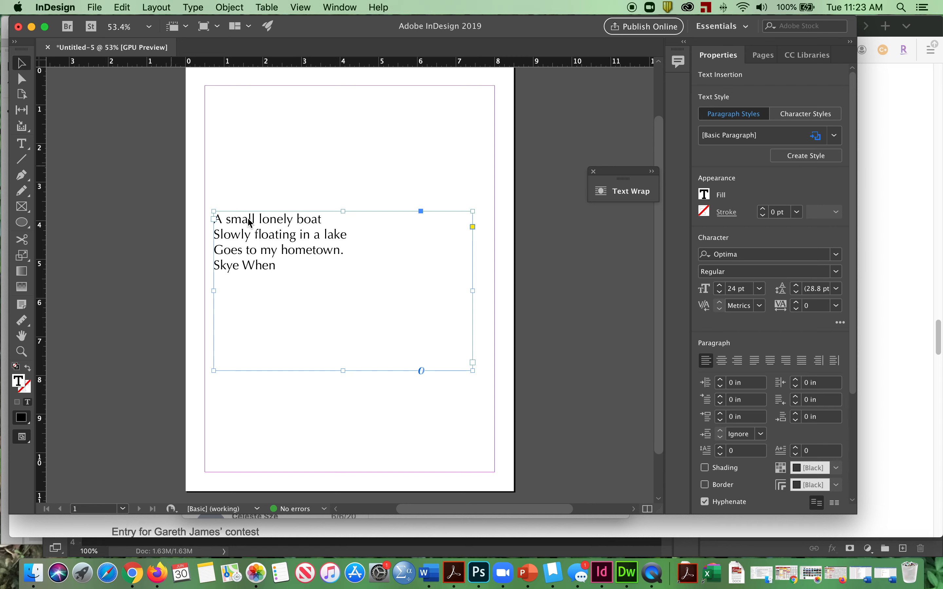
drag(257, 224, 254, 286)
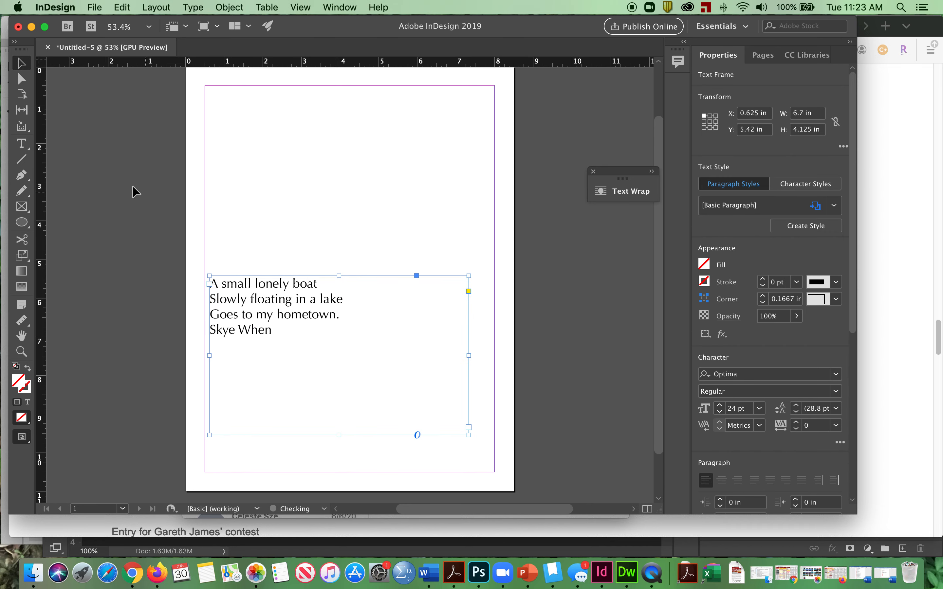
click(23, 207)
drag(204, 90, 494, 252)
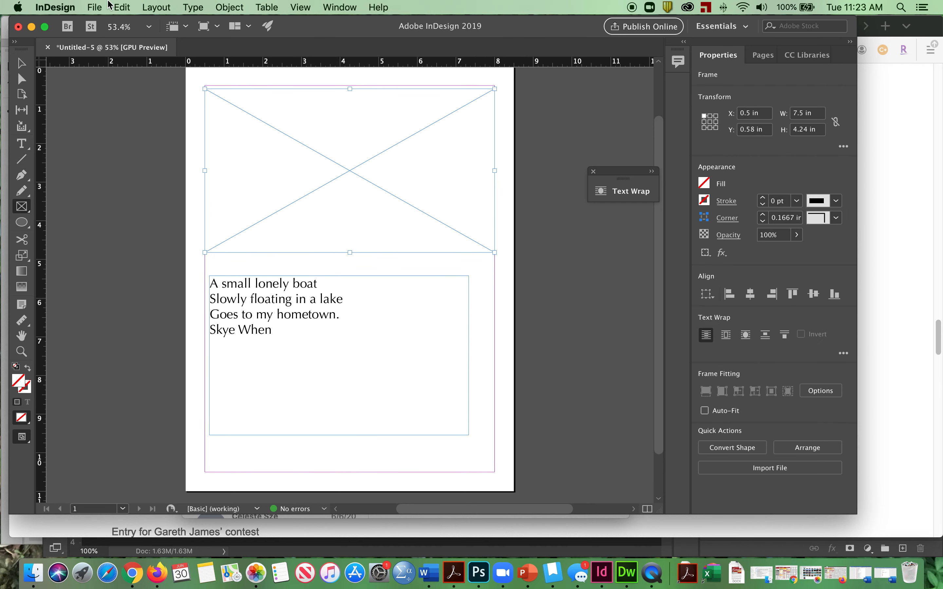
Place the image boat_on_lake.jpg from the indesign folder into the empty picture frame.
click(94, 7)
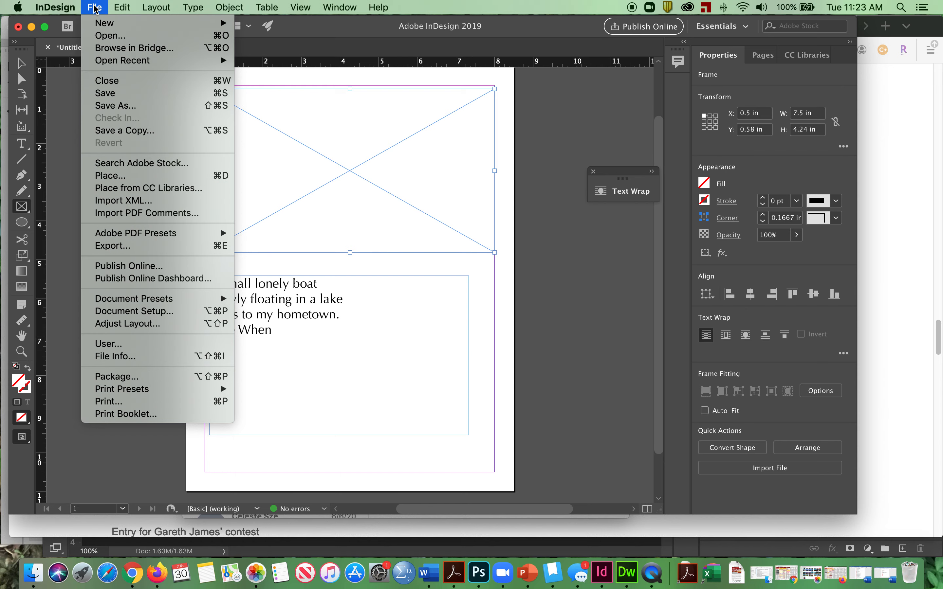
click(132, 178)
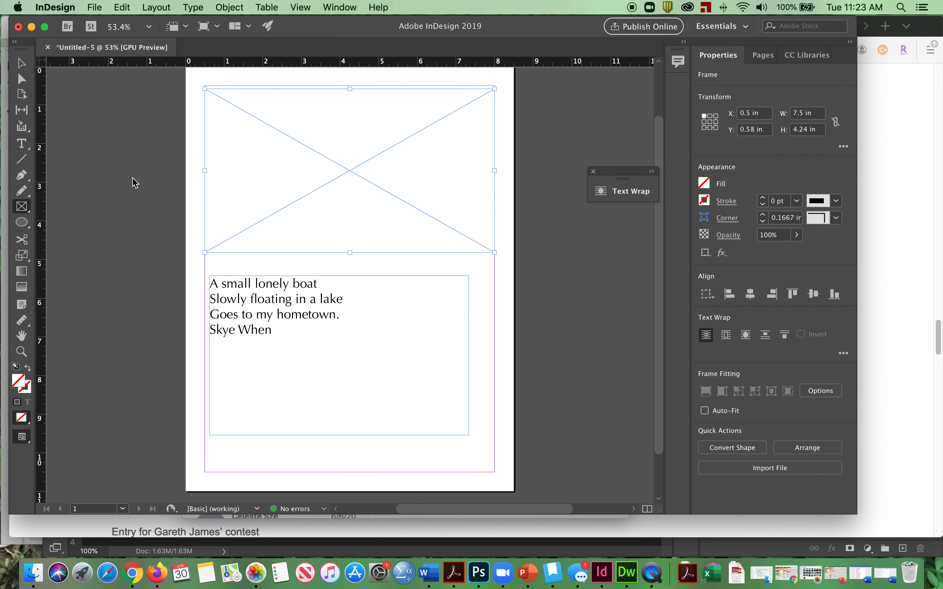
click(359, 133)
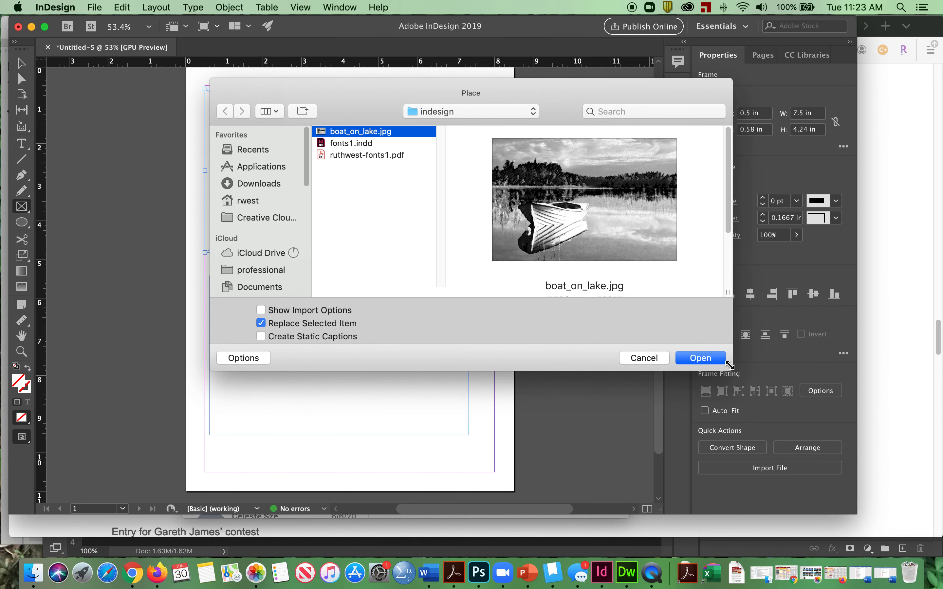
click(700, 358)
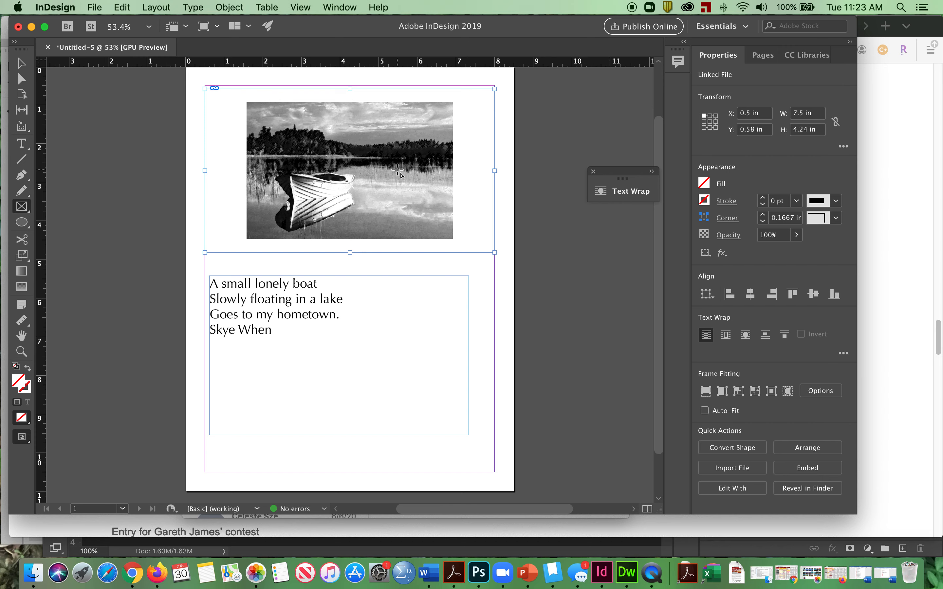
Shift the picture frame with its image slightly left, to about X 0.29 in.
click(22, 63)
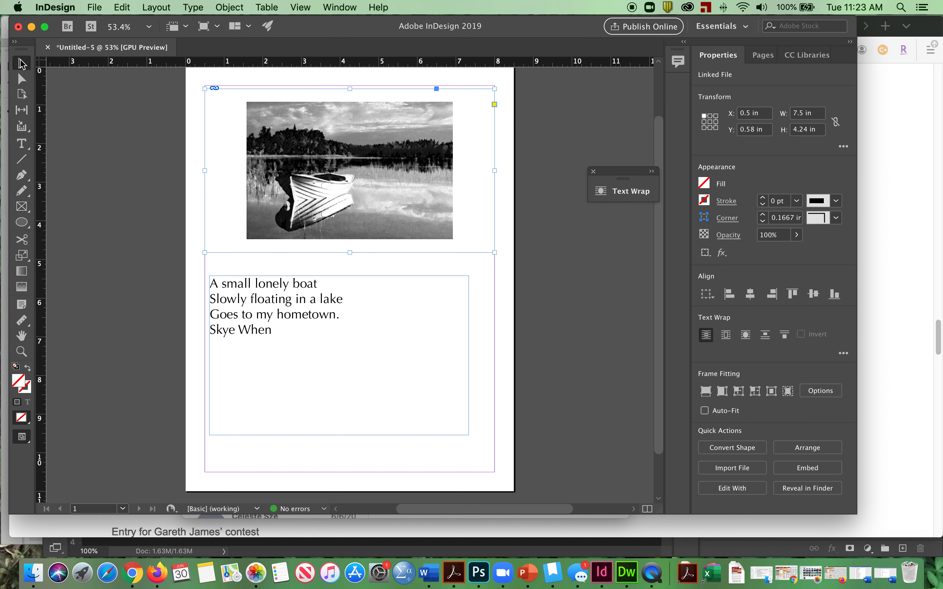
mouse_move(338, 190)
mouse_down()
mouse_move(352, 204)
mouse_move(306, 172)
mouse_move(329, 191)
mouse_up()
click(21, 80)
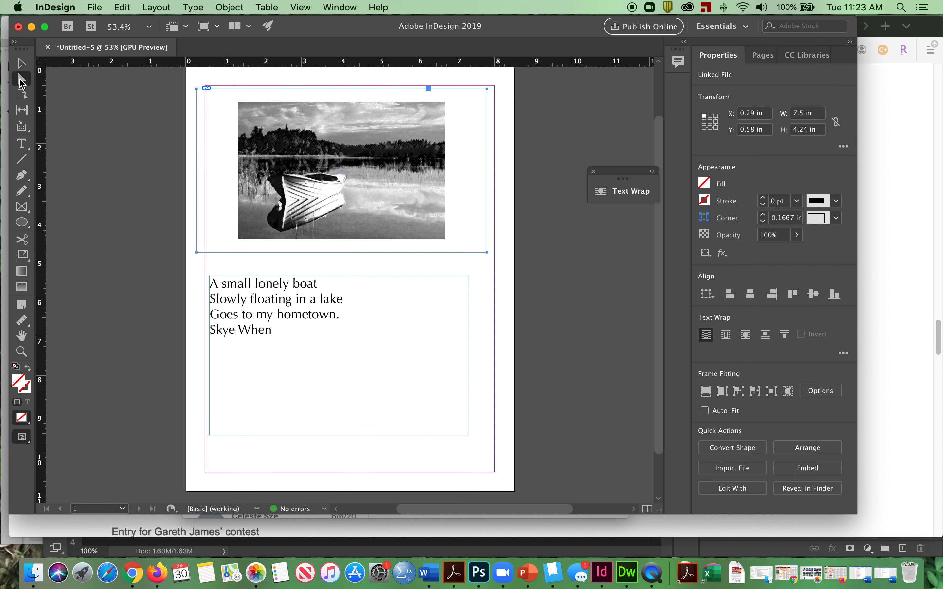
click(22, 63)
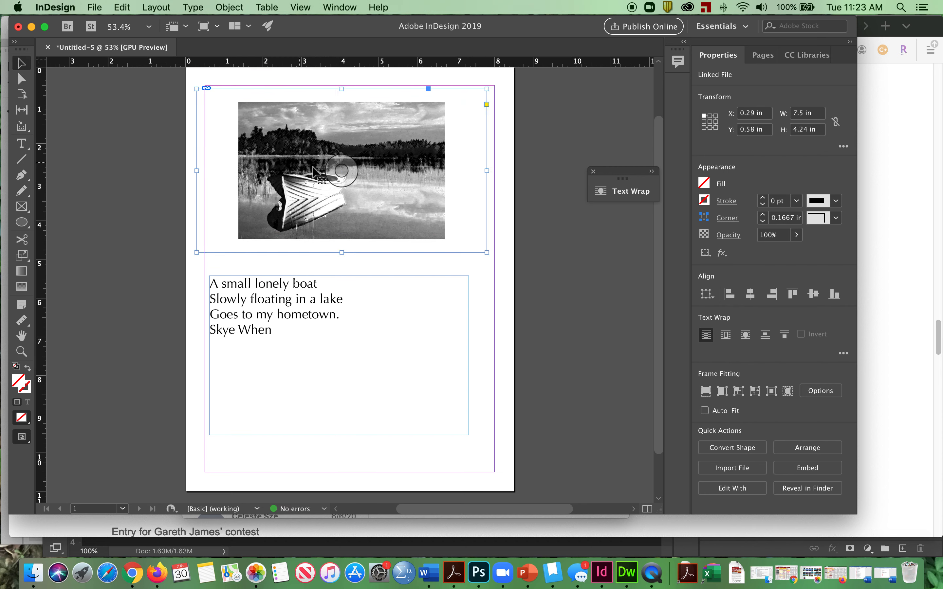
Enlarge the boat image inside its frame to about 7.29 × 4.32 in and deselect it.
click(345, 172)
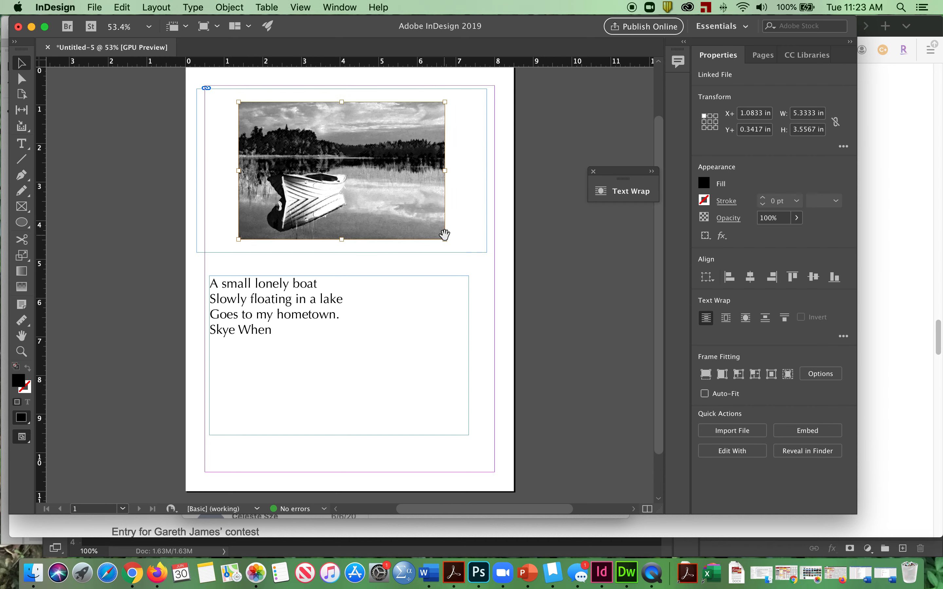
drag(446, 239, 486, 253)
drag(236, 100, 205, 85)
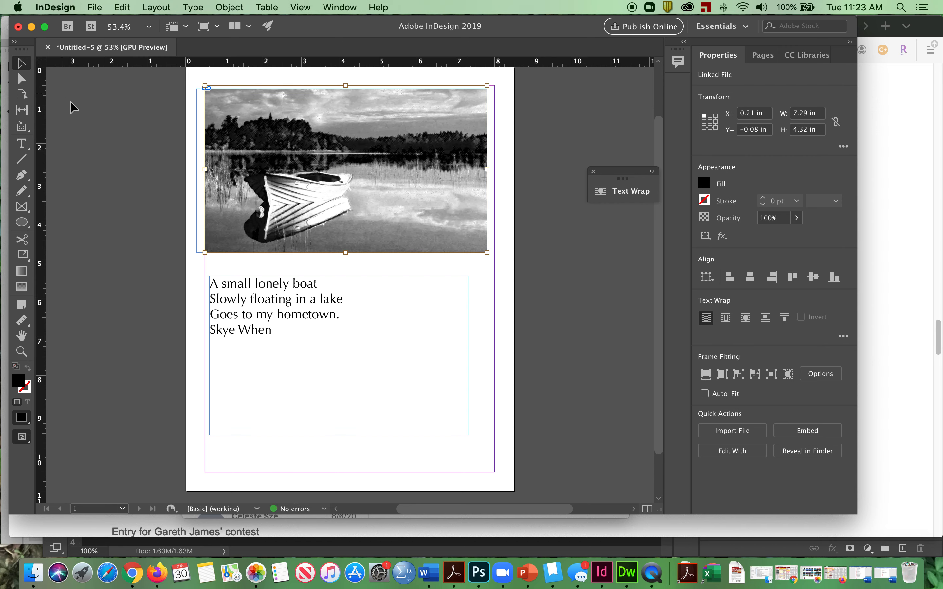
click(54, 88)
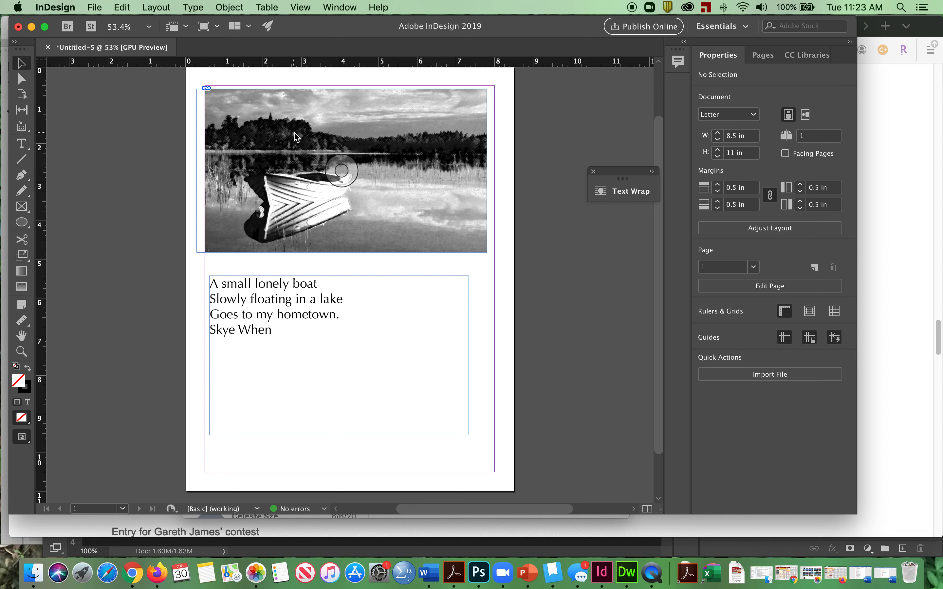
Shift the picture frame with the boat photo slightly right, to about X 0.39 in.
click(257, 136)
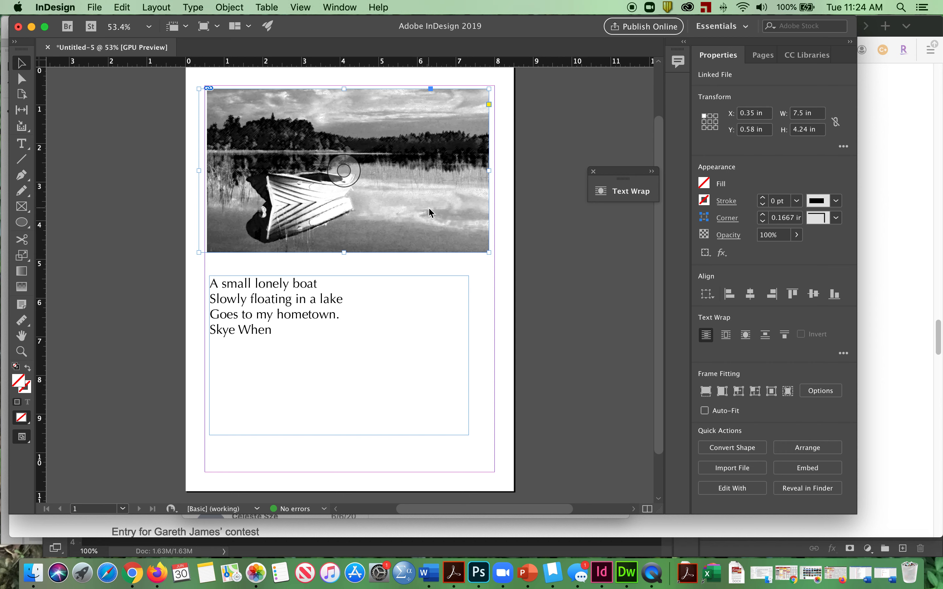
drag(431, 213, 431, 209)
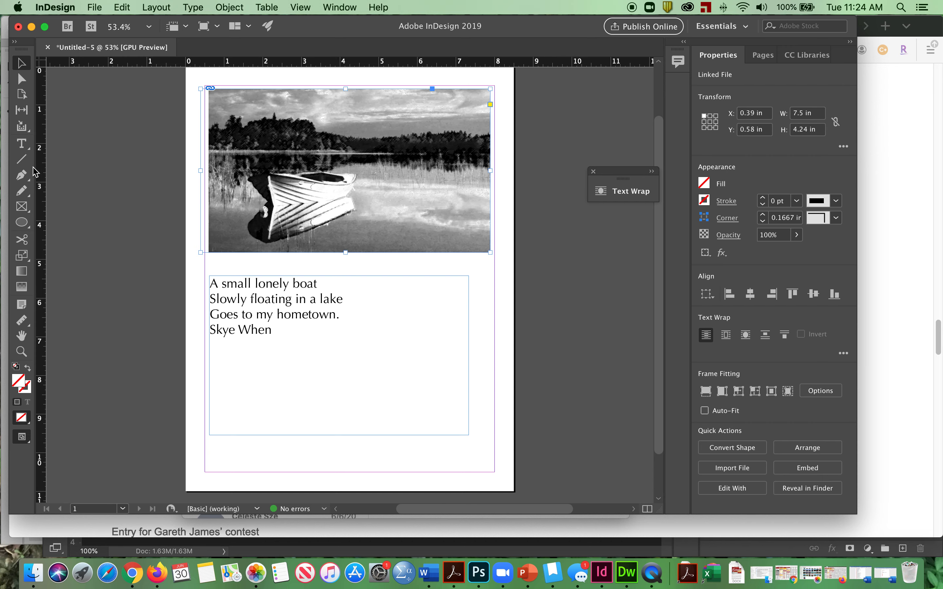
Justify the poet's name line below the haiku with its last line aligned right.
click(31, 146)
drag(281, 332, 204, 276)
click(279, 330)
drag(278, 330, 208, 330)
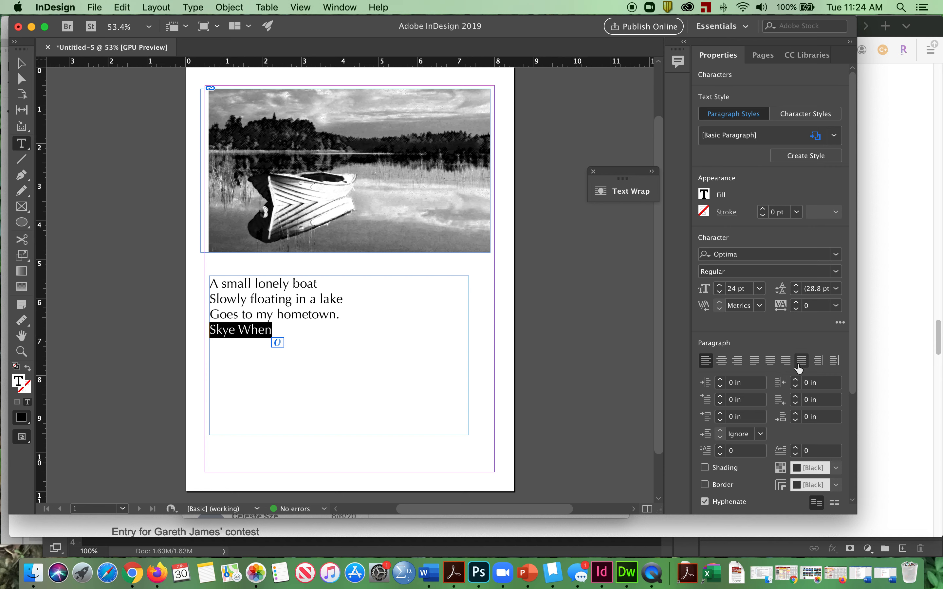
click(785, 360)
Set the font size of the three haiku lines to 40 pt and deselect the text.
drag(345, 314, 209, 282)
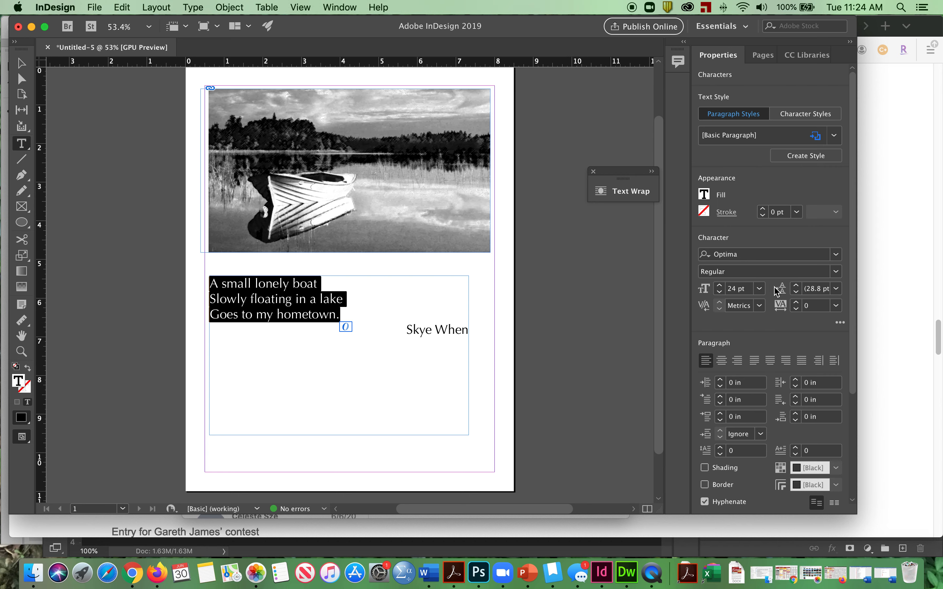
click(720, 286)
click(720, 286)
click(720, 285)
click(721, 286)
click(721, 286)
click(721, 286)
click(721, 286)
click(721, 286)
click(721, 286)
click(721, 286)
click(721, 286)
click(721, 286)
click(721, 286)
click(721, 286)
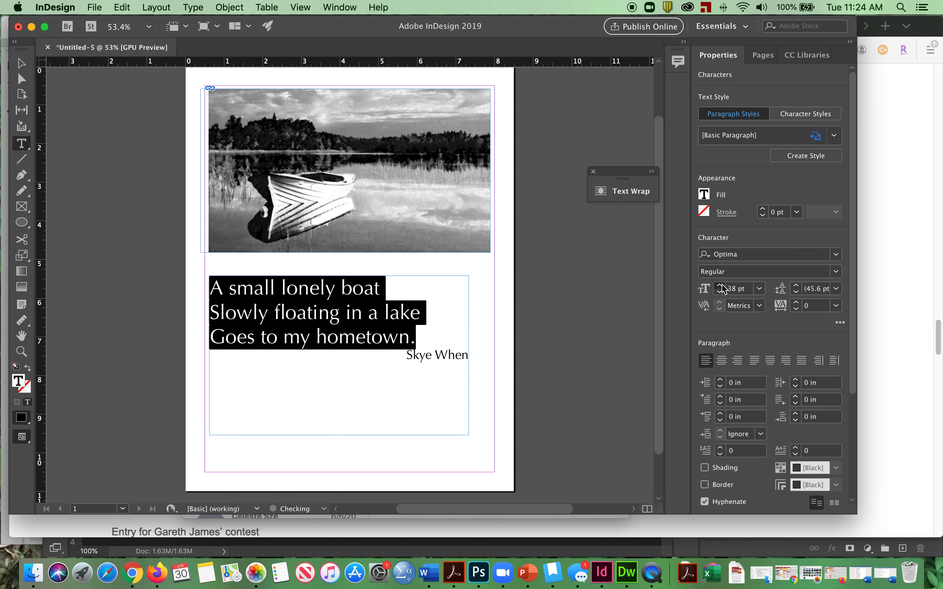
click(721, 286)
click(721, 286)
click(572, 347)
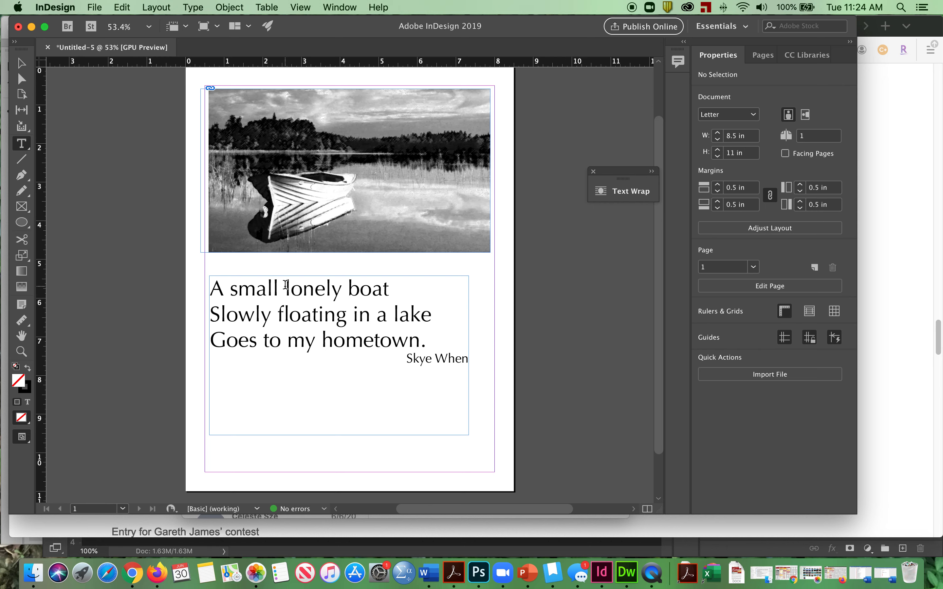
Make the word "lonely" in the first haiku line bold and enlarge it a few points beyond the surrounding text.
drag(285, 285, 345, 291)
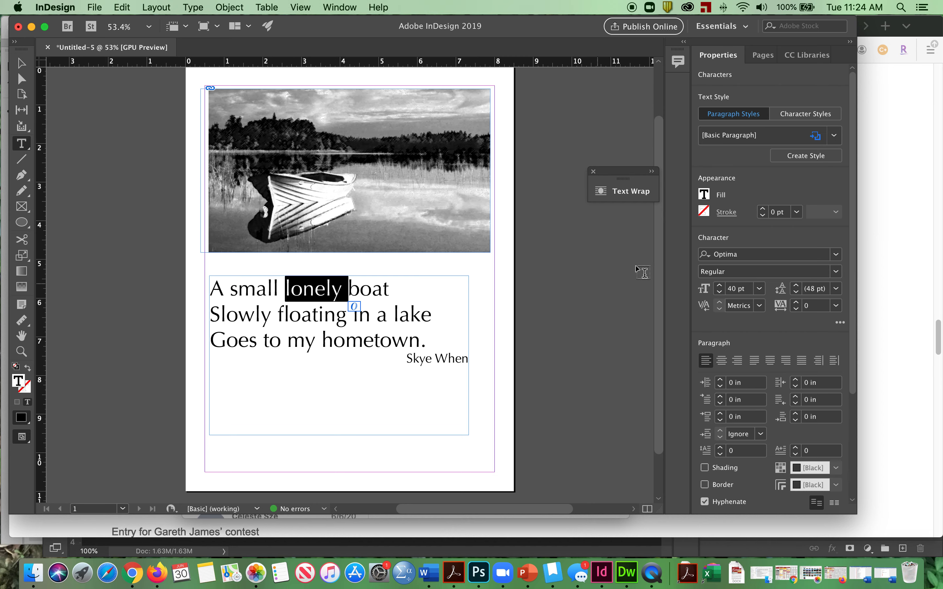
click(836, 272)
click(814, 314)
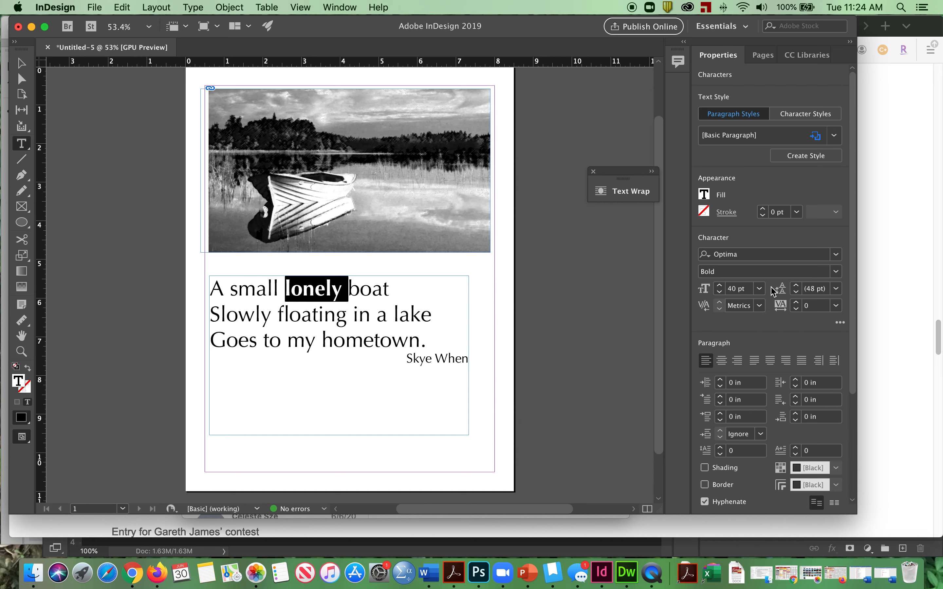
click(719, 286)
click(719, 285)
click(720, 286)
click(719, 286)
click(720, 286)
click(466, 284)
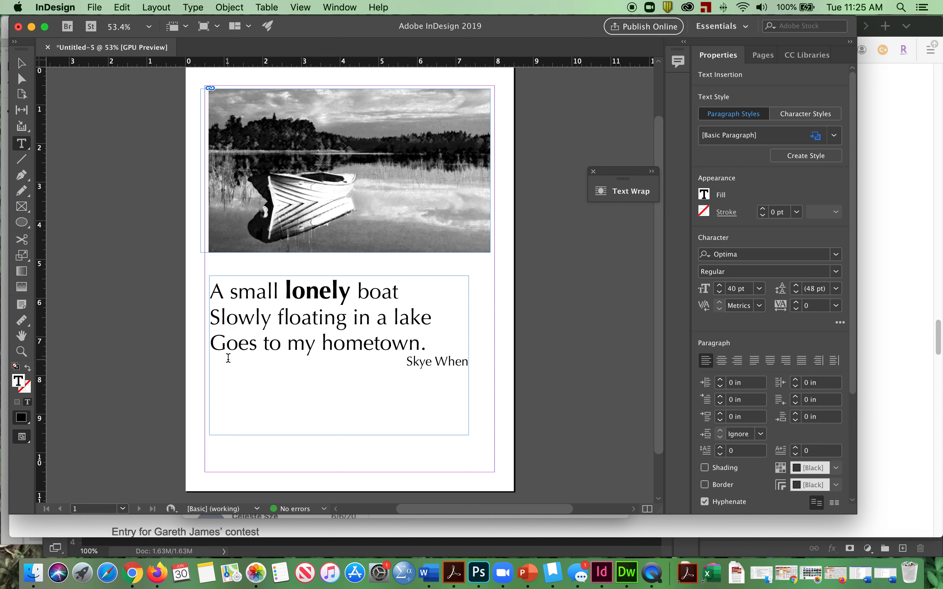
Format the word "Slowly" in the second haiku line as Bold at 46 pt.
drag(211, 316, 277, 315)
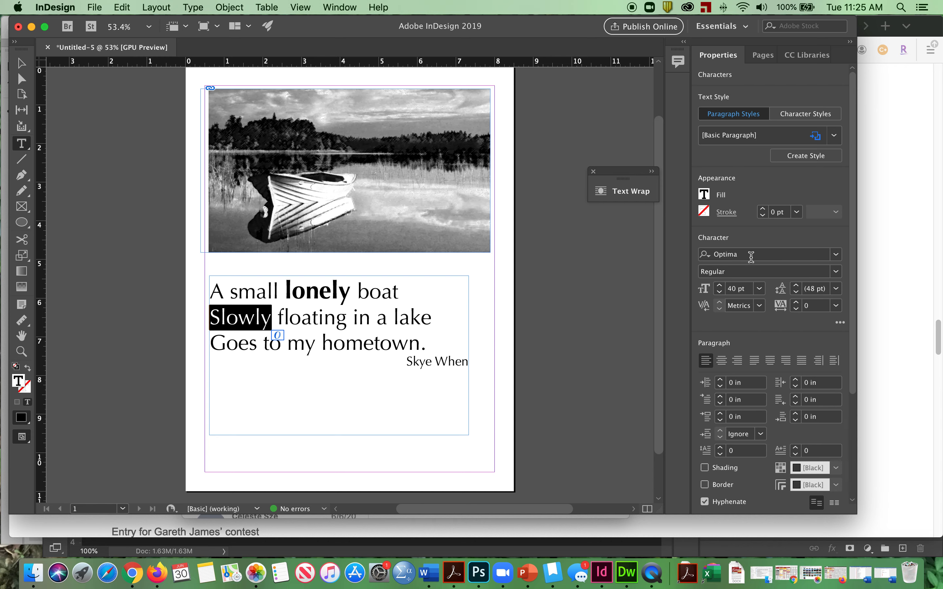
click(836, 272)
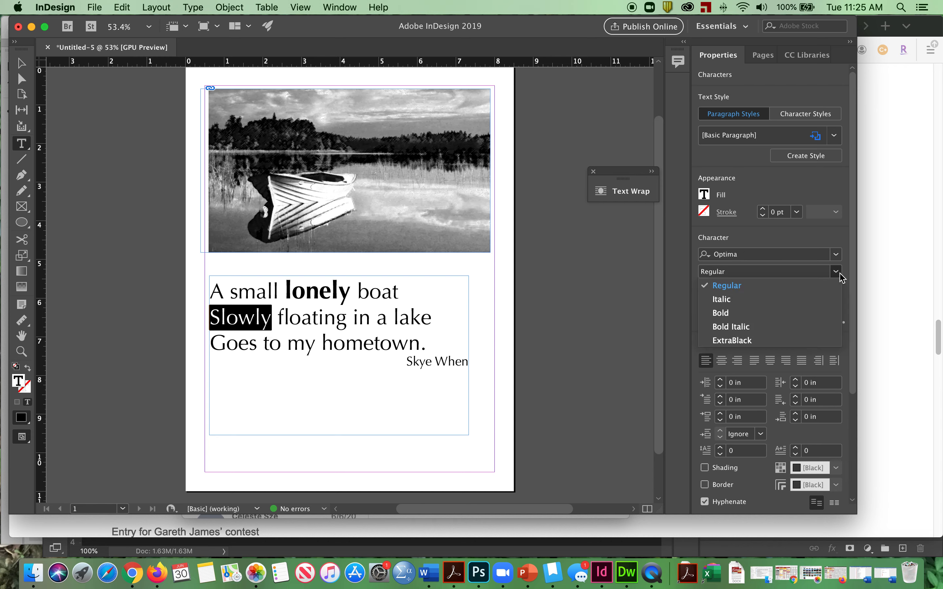
click(786, 318)
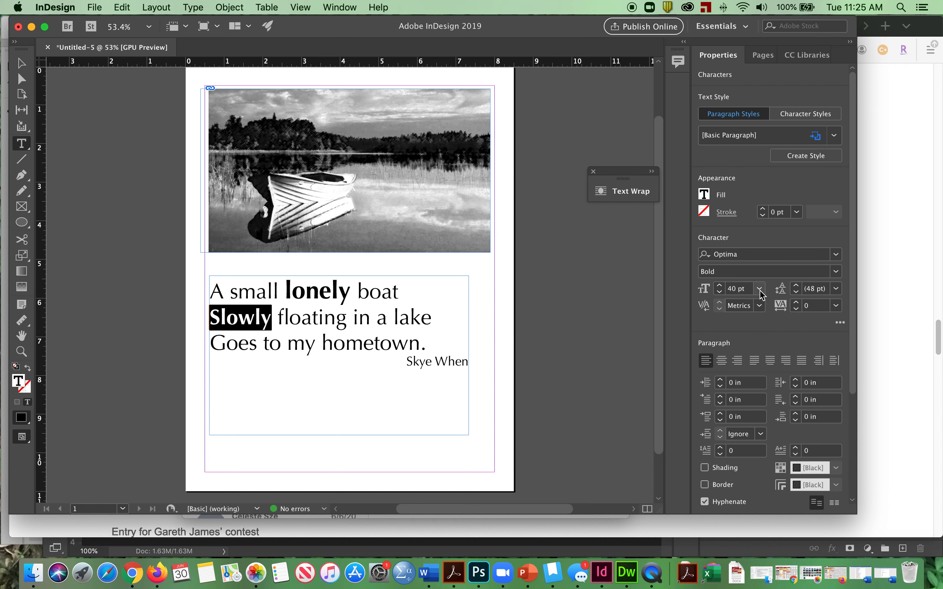
click(720, 286)
click(720, 287)
click(721, 287)
click(720, 286)
click(721, 286)
click(720, 286)
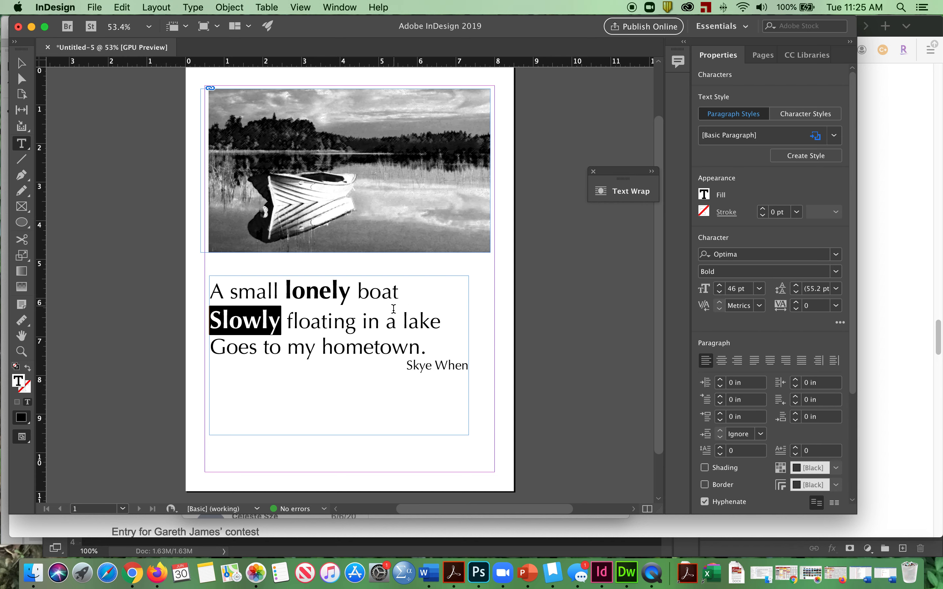
click(413, 338)
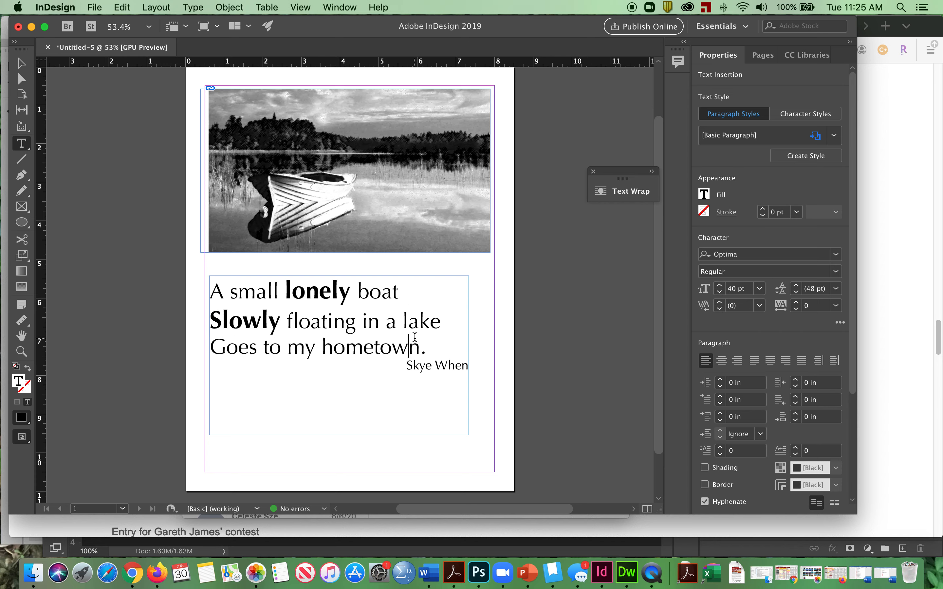
Format the words "my hometown" in the third haiku line as Bold at 45 pt and deselect the text.
drag(287, 348, 420, 347)
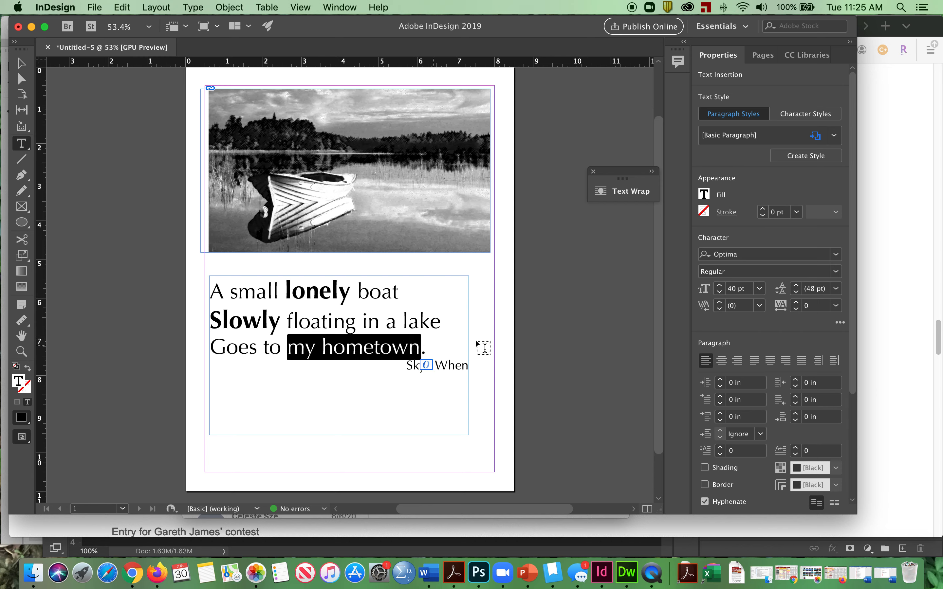
click(751, 273)
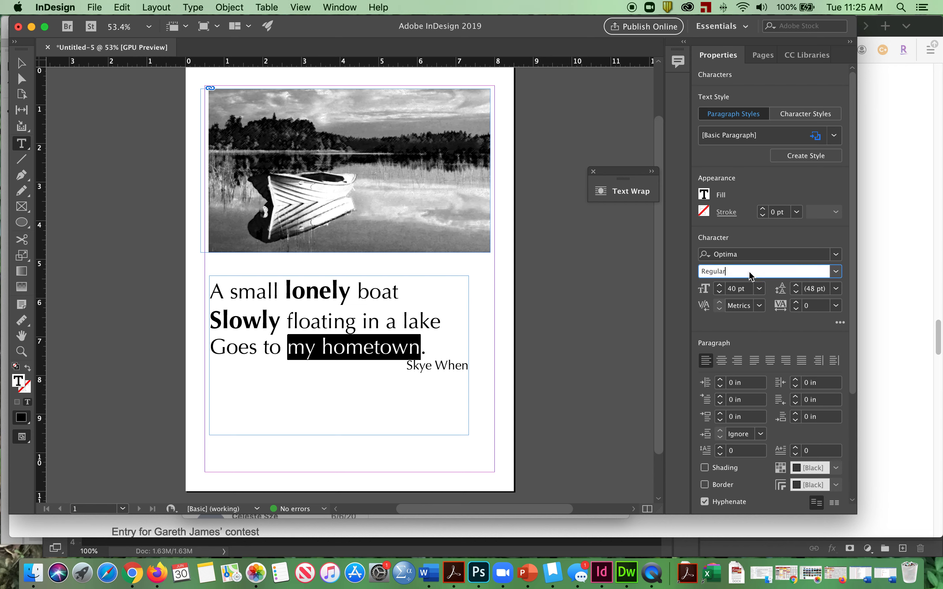
click(837, 271)
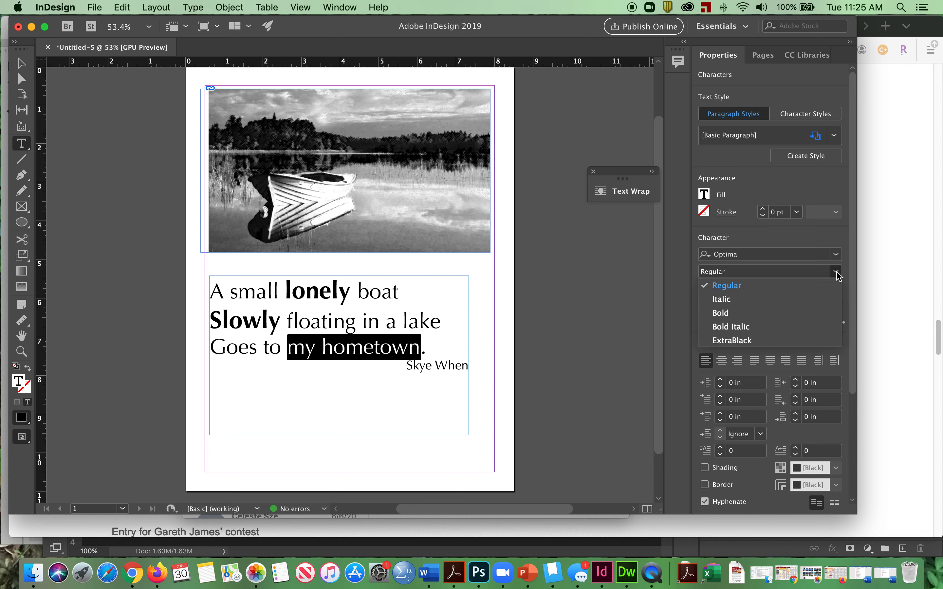
click(772, 316)
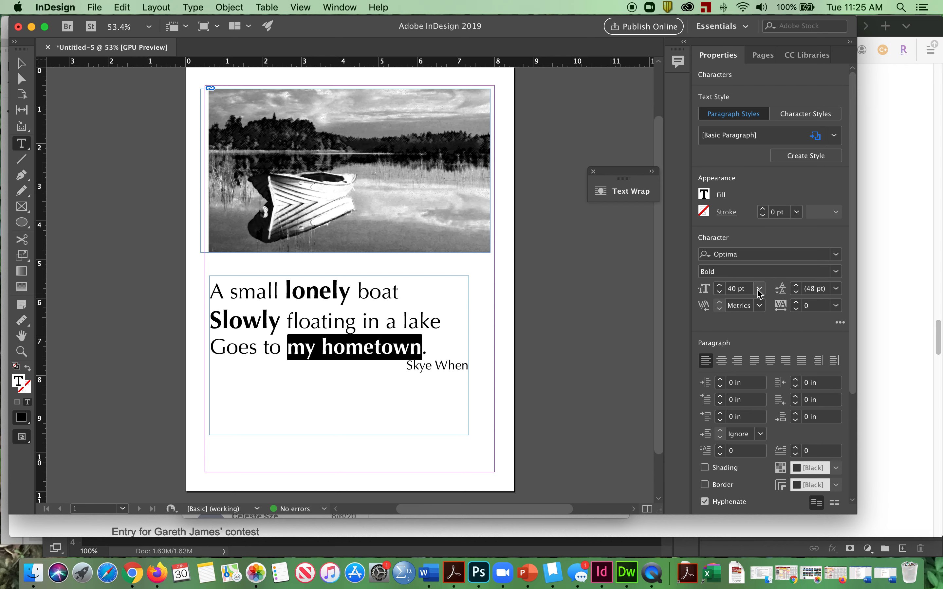
click(720, 287)
click(720, 286)
click(720, 286)
click(720, 286)
click(720, 287)
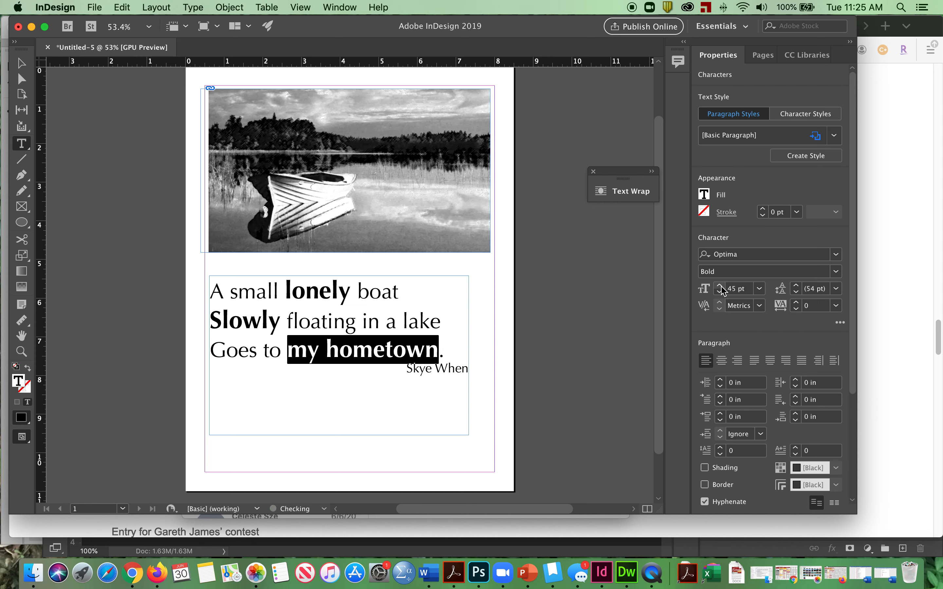
click(534, 316)
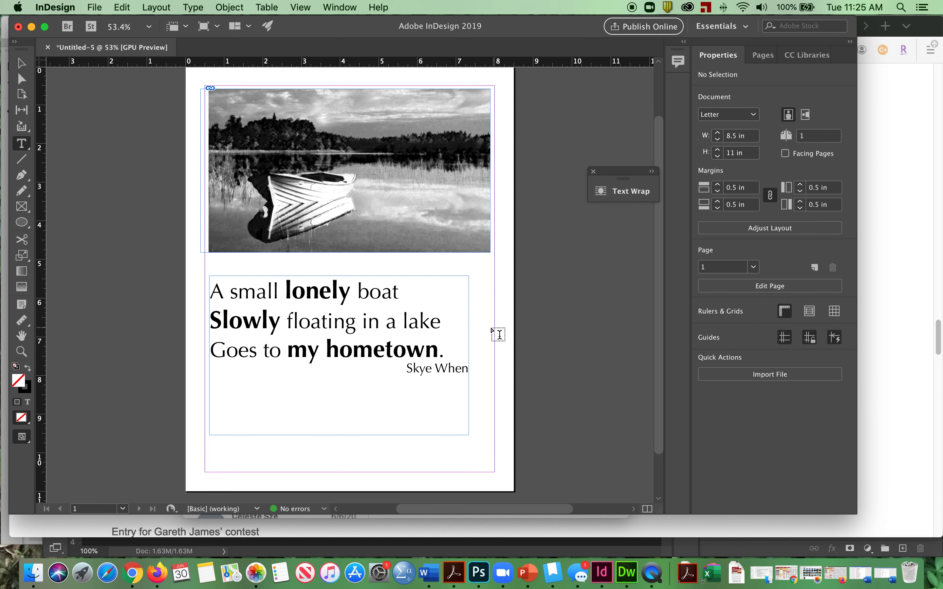
Switch the page display to CPU preview and turn on Overprint Preview.
click(301, 7)
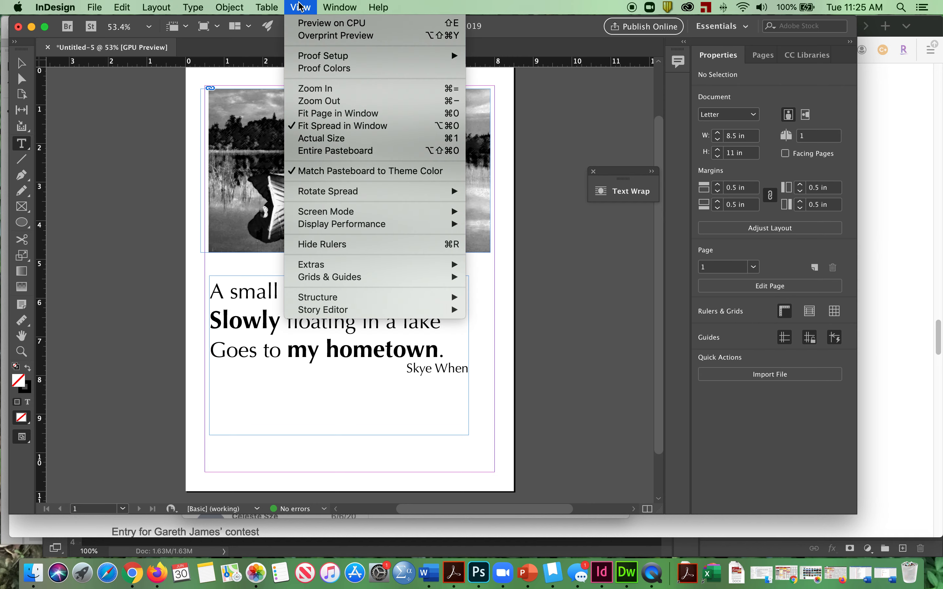
click(319, 23)
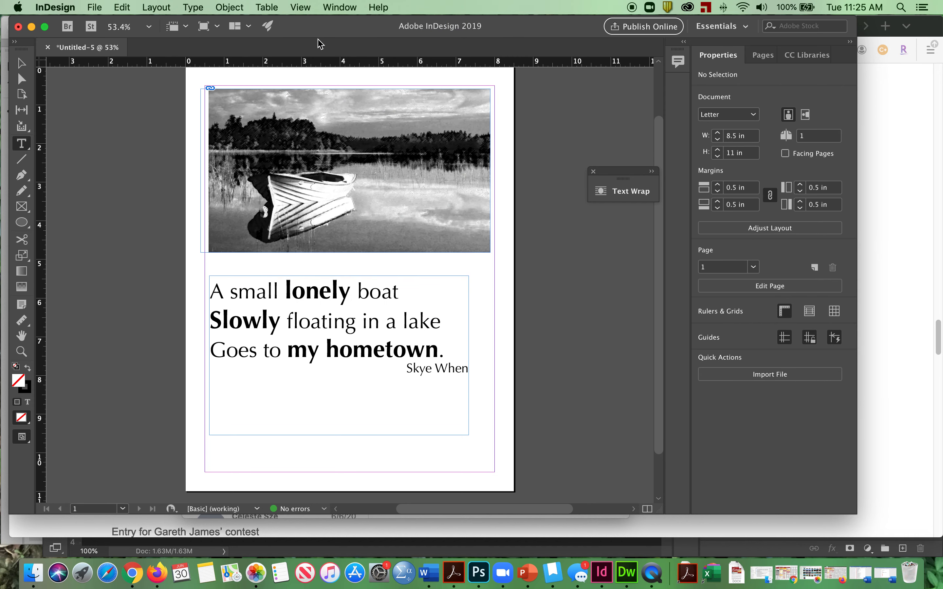
click(307, 6)
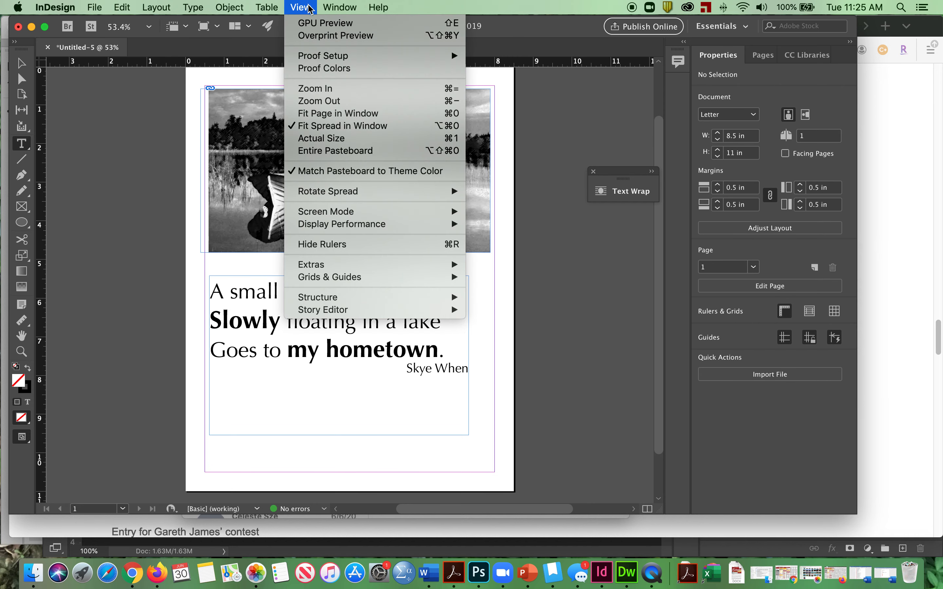
click(324, 36)
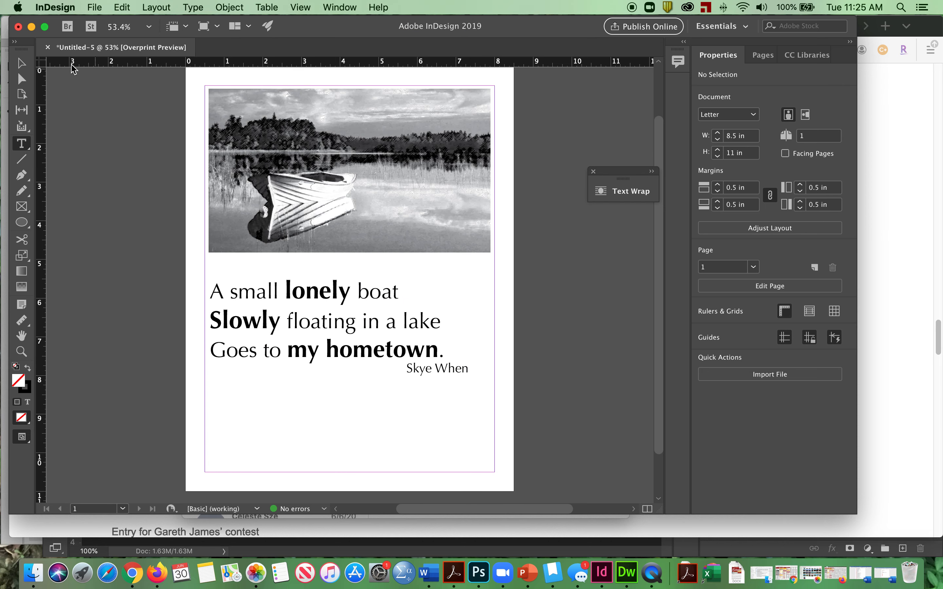
Move the haiku text frame right and down, to about X 0.9 in, Y 5.92 in.
click(20, 63)
drag(307, 324, 322, 334)
click(527, 329)
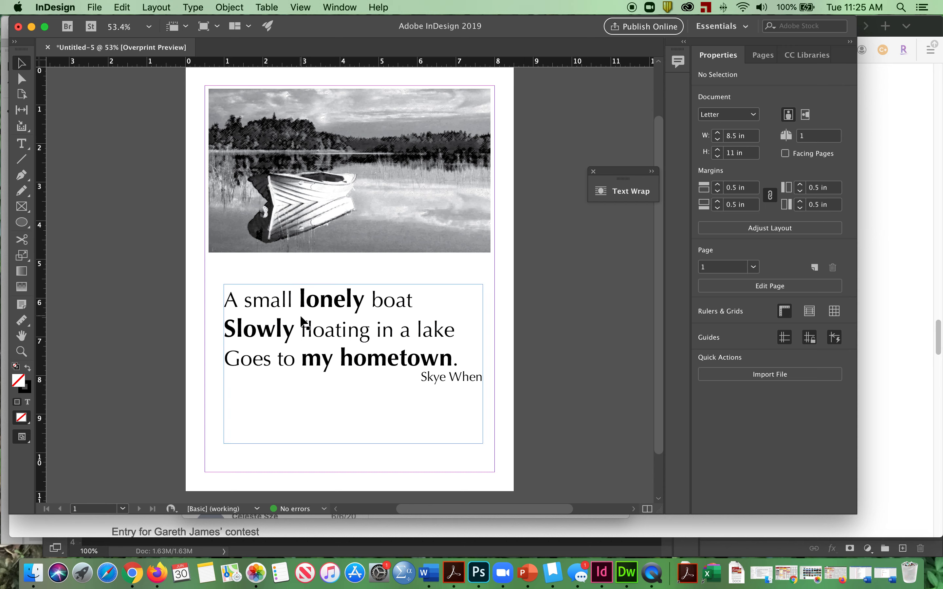
drag(303, 321, 299, 333)
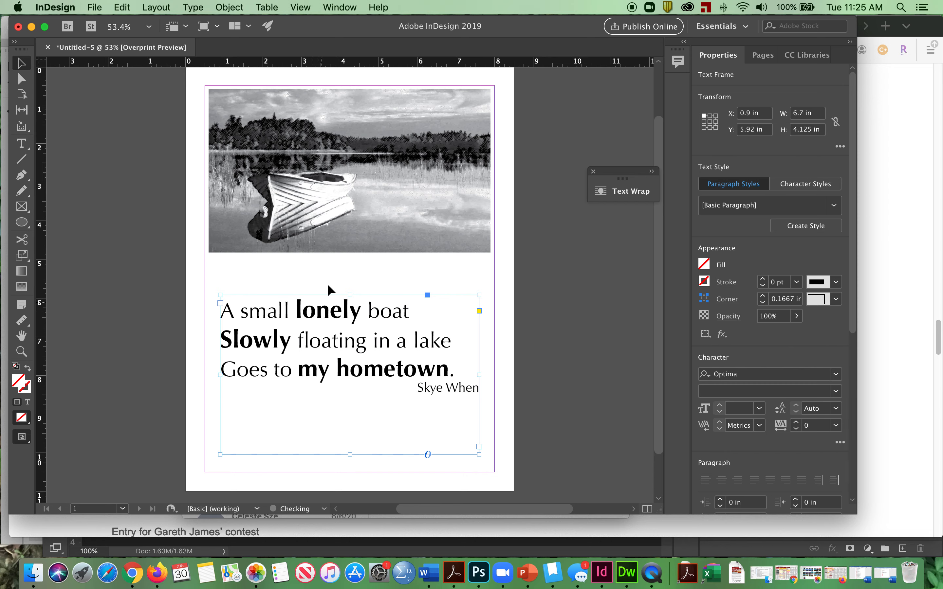
Try the reverse layout, with the photo at about X 0.5, Y 5.5 in and the text frame above it at about X 0.9, Y 1.02 in.
drag(309, 214, 315, 416)
drag(312, 315, 333, 115)
drag(355, 394, 368, 334)
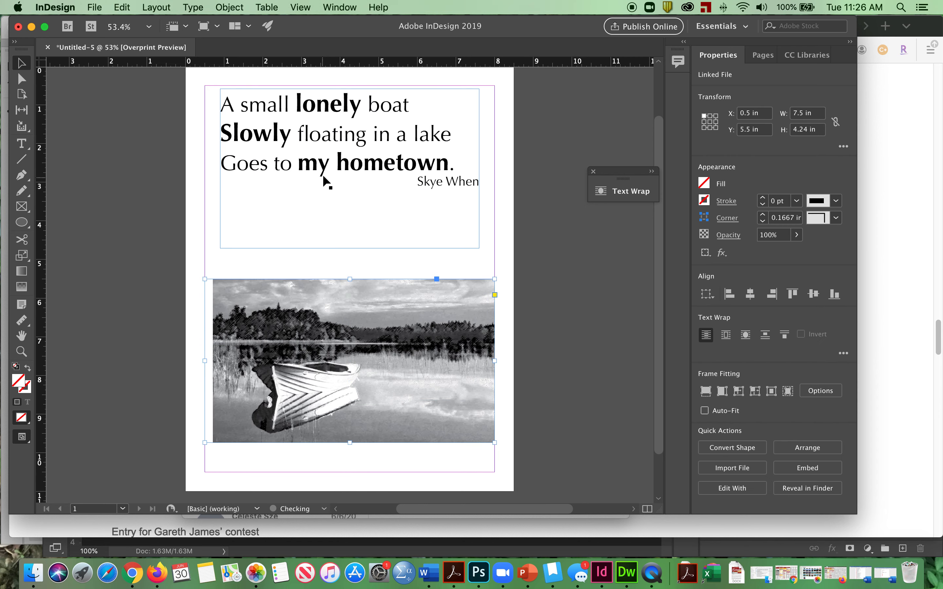
drag(326, 141, 332, 158)
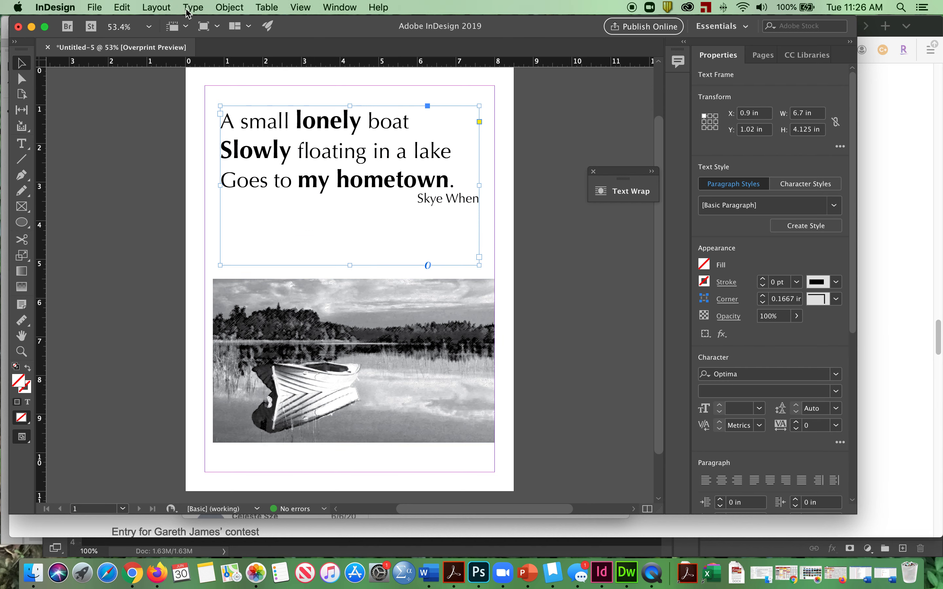
Move the photo back to the upper part of the page and the text frame below it, to about X 1 in, Y 6.04 in.
click(93, 6)
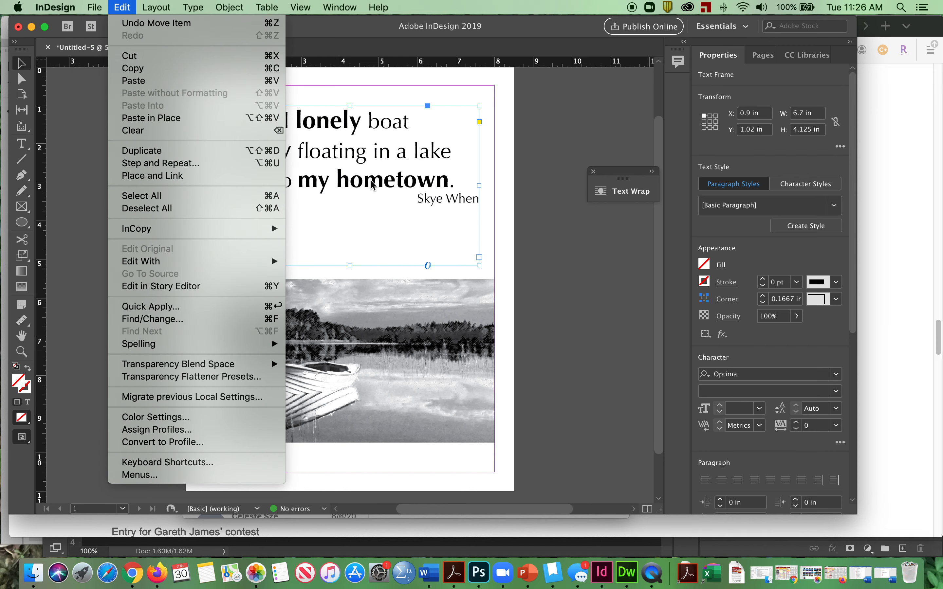
click(370, 182)
drag(364, 188, 351, 103)
click(466, 325)
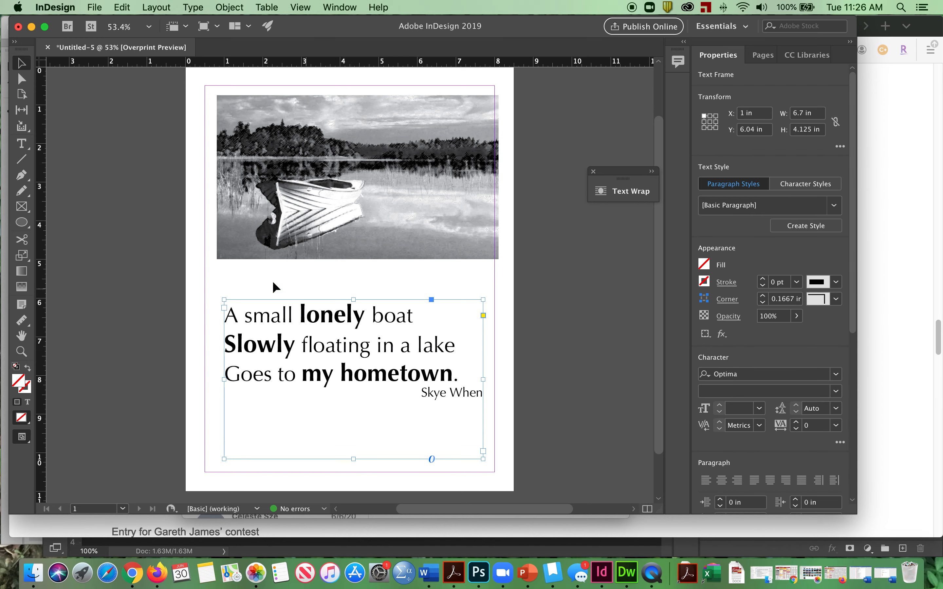
Save the layout in the indesign folder as an InDesign CC 2019 document named font2.
click(95, 8)
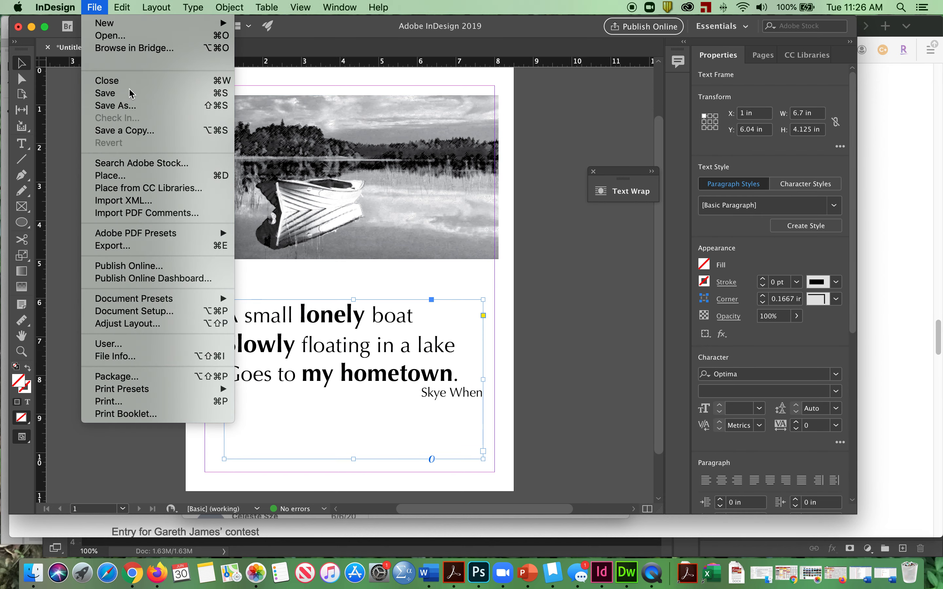
click(146, 94)
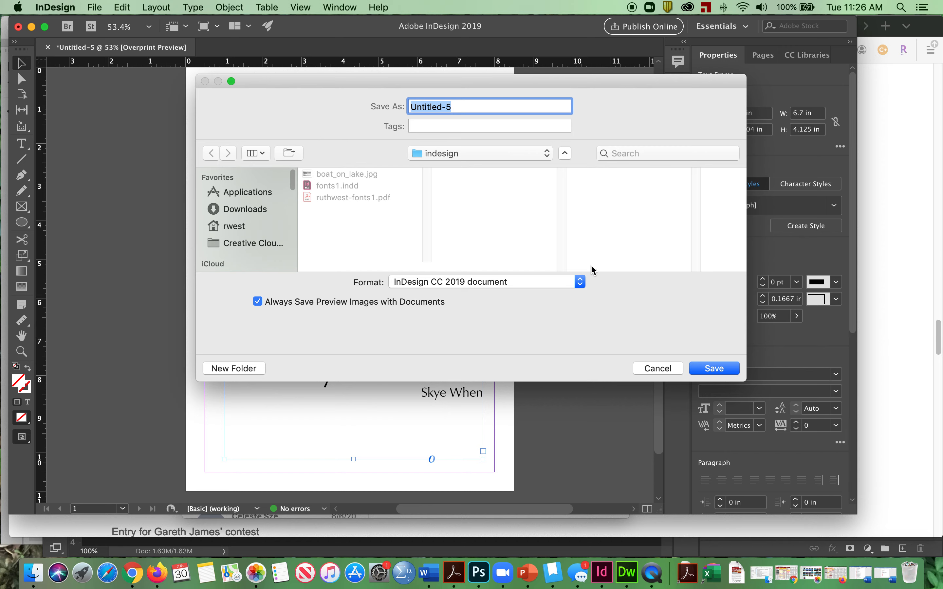
text(t)
key(BackSpace)
text(ro)
key(BackSpace)
key(BackSpace)
text(font2)
key(Return)
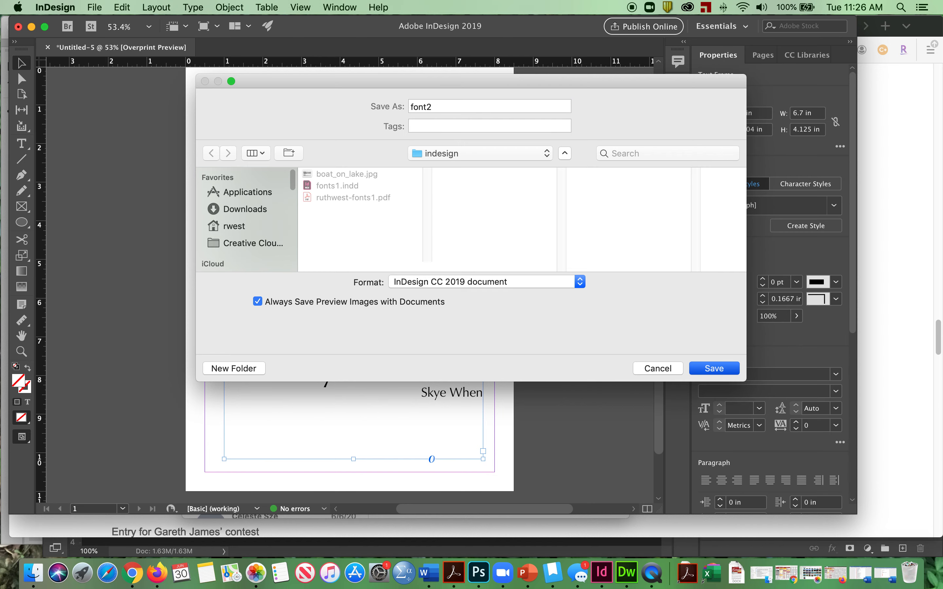
Export the page as Adobe PDF (Print) with the author's name and a hyphen before font2, keeping the modified High Quality Print settings, and view the PDF at 50%.
click(95, 7)
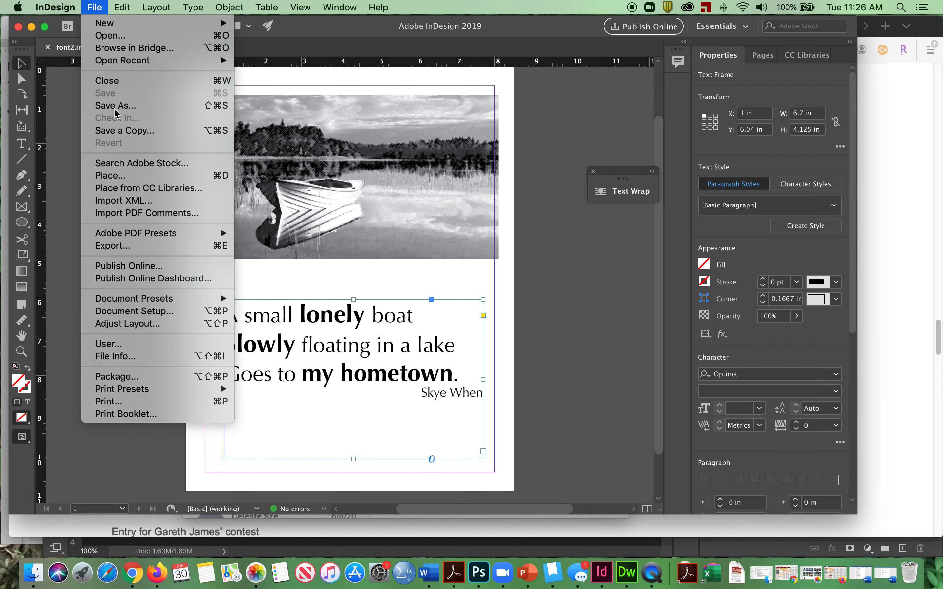
click(122, 250)
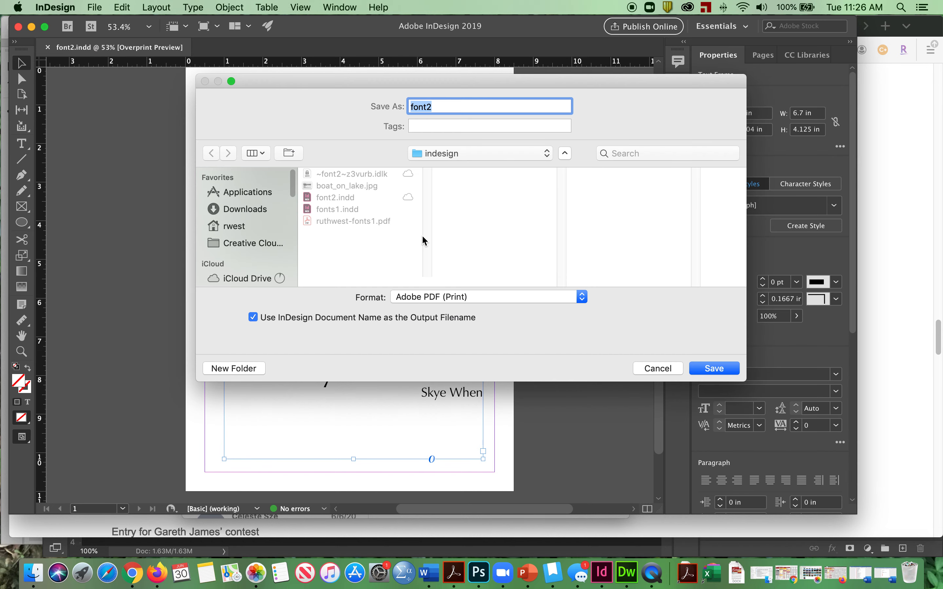
click(411, 107)
text(ruthwest-)
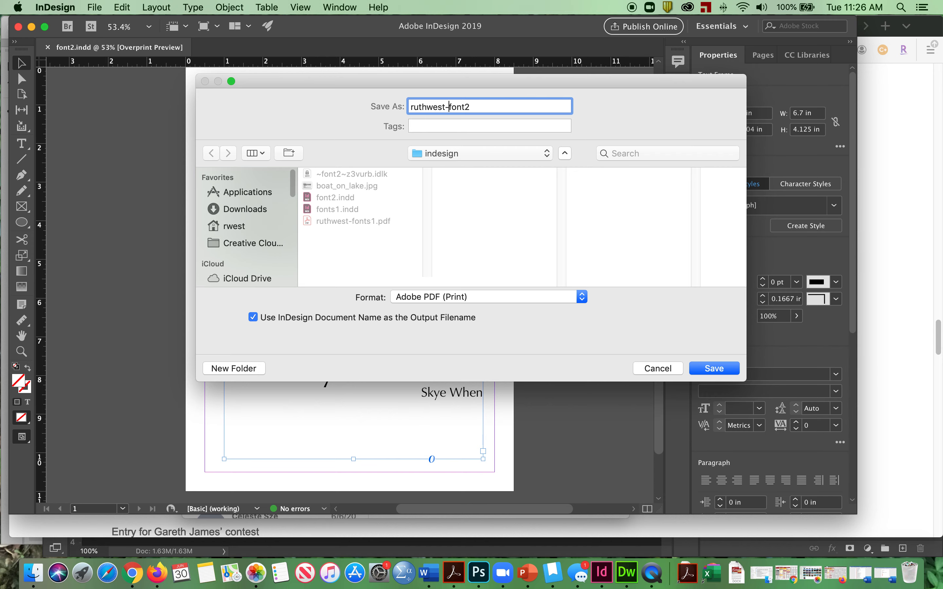
click(720, 370)
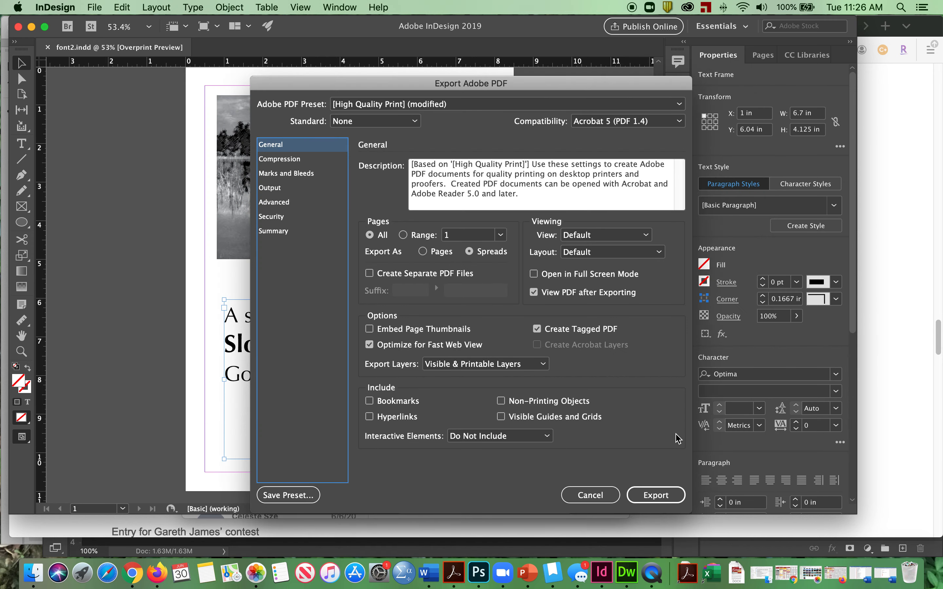
click(655, 495)
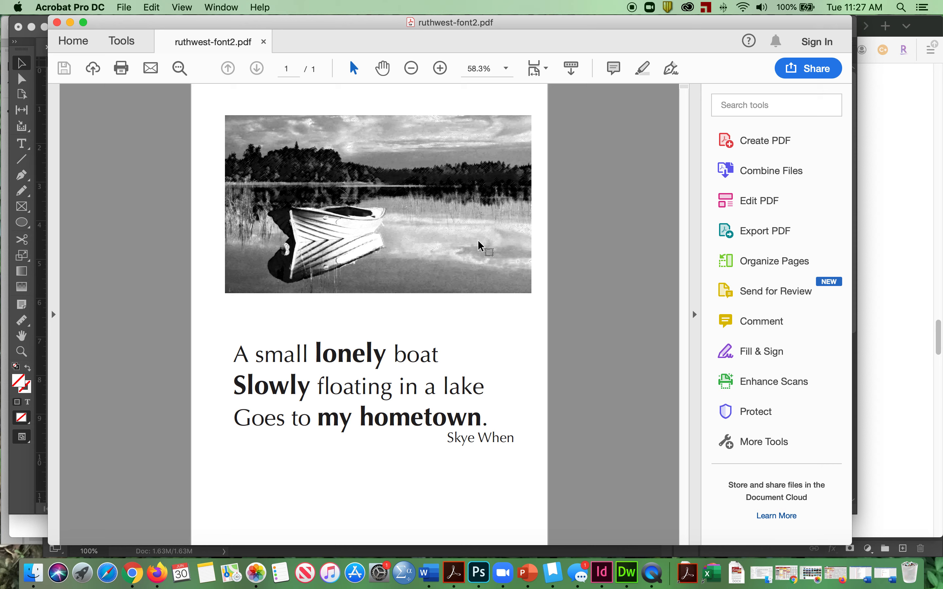
key(super+minus)
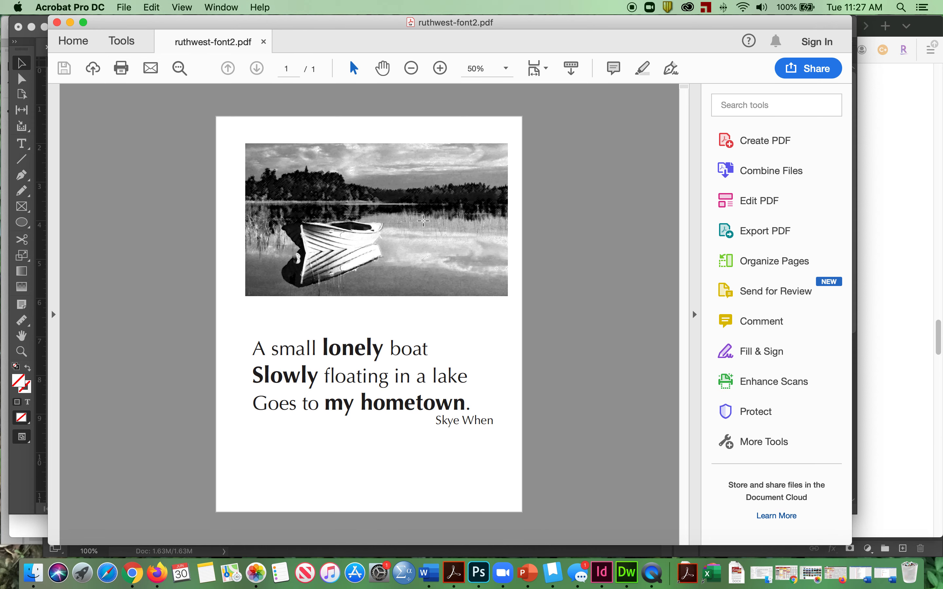